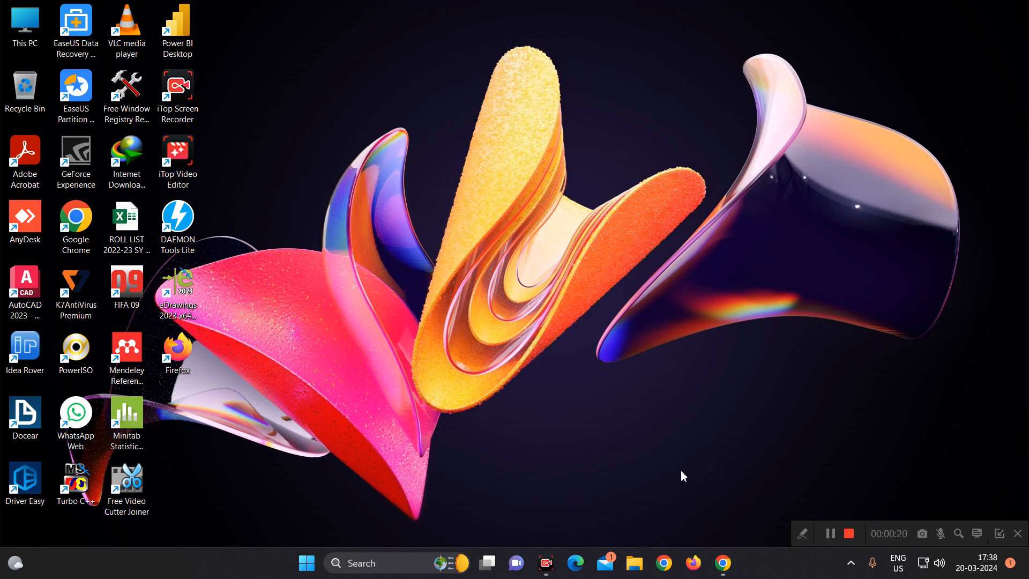
- Switch to Chrome, search Google for "ai excel bot" and open the AI Excel Bot website
click(721, 564)
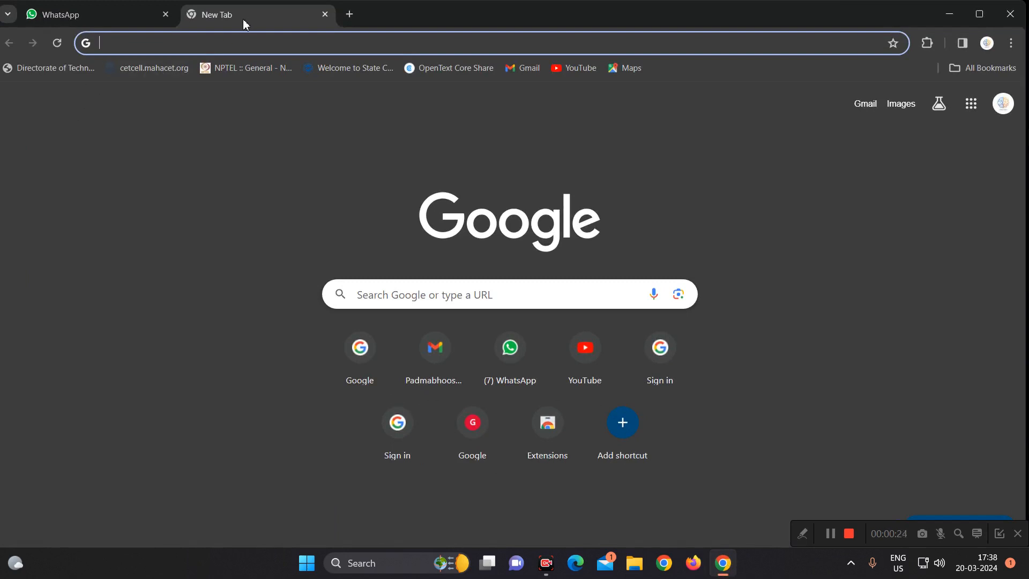
text(ai)
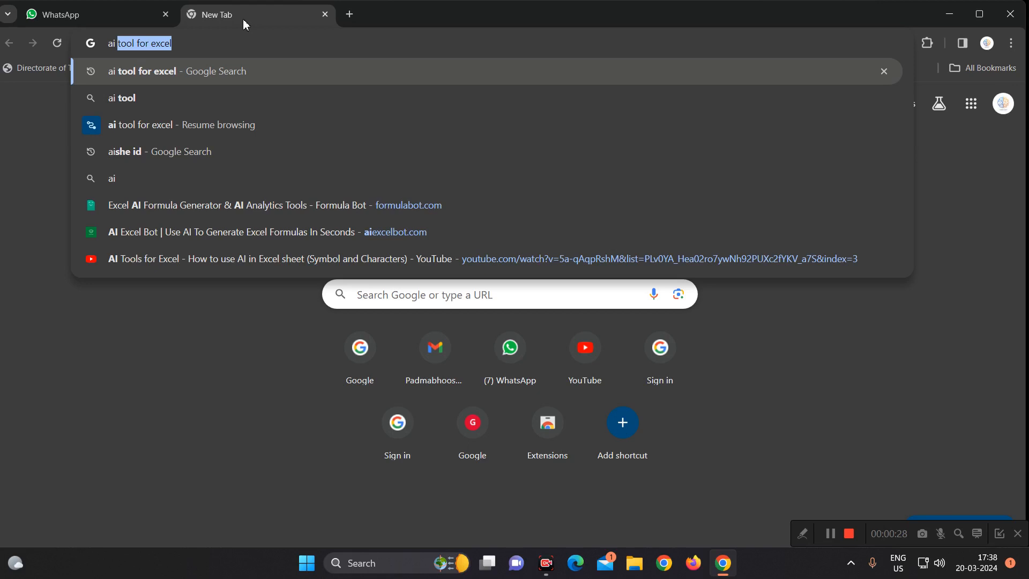
text( excel)
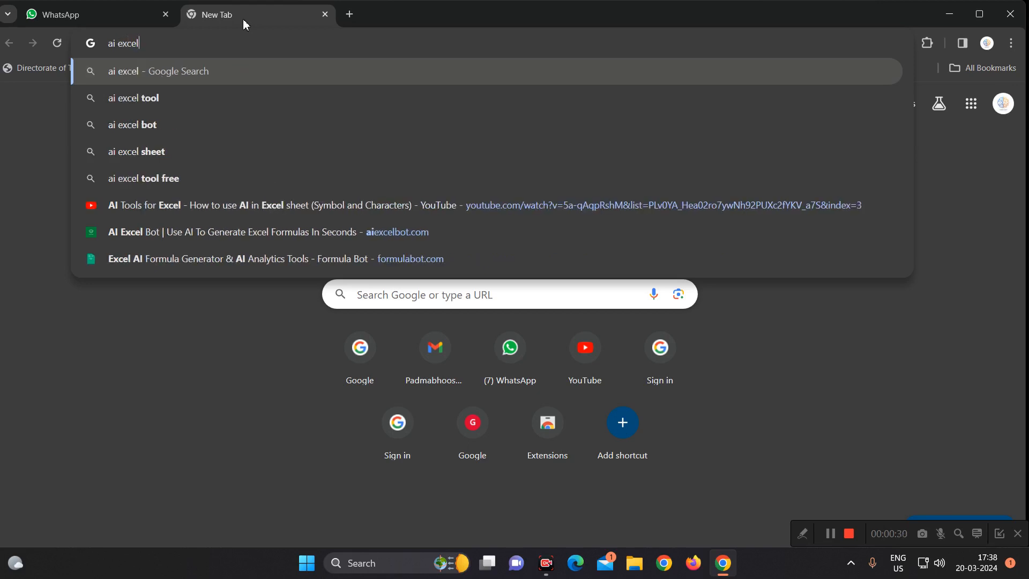
text( bot)
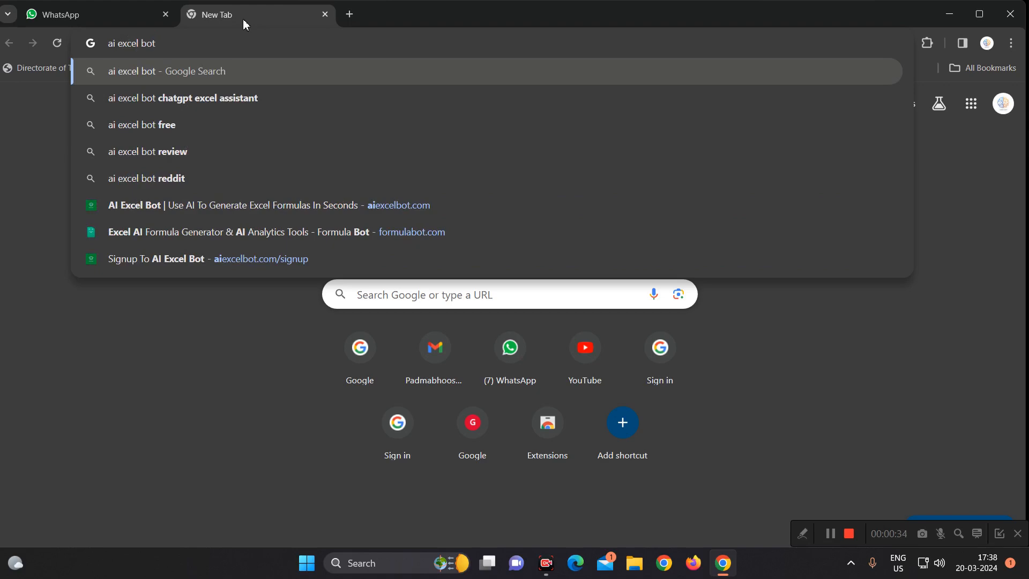
key(Return)
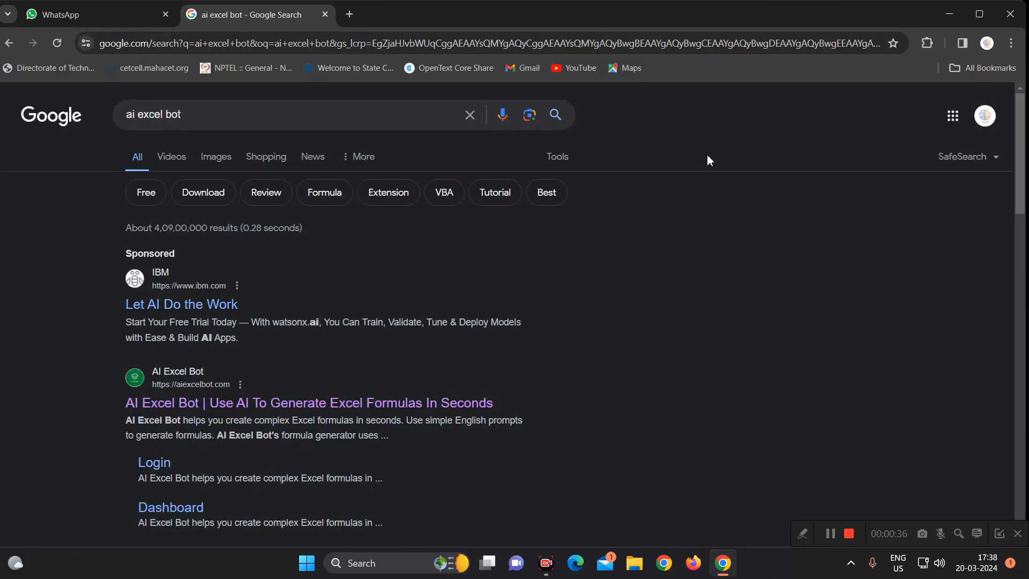
scroll(140, 324, down, 3)
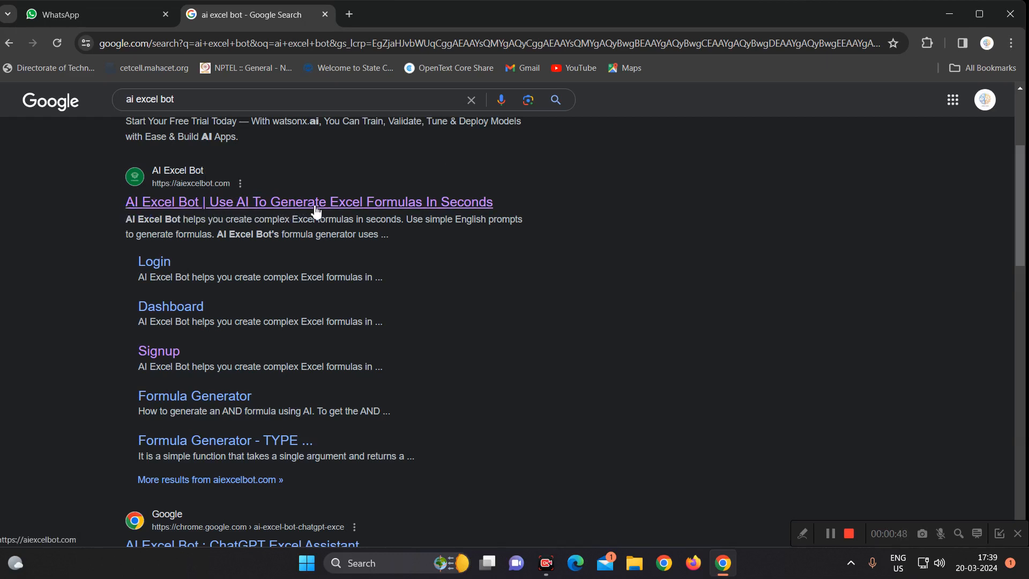
click(375, 208)
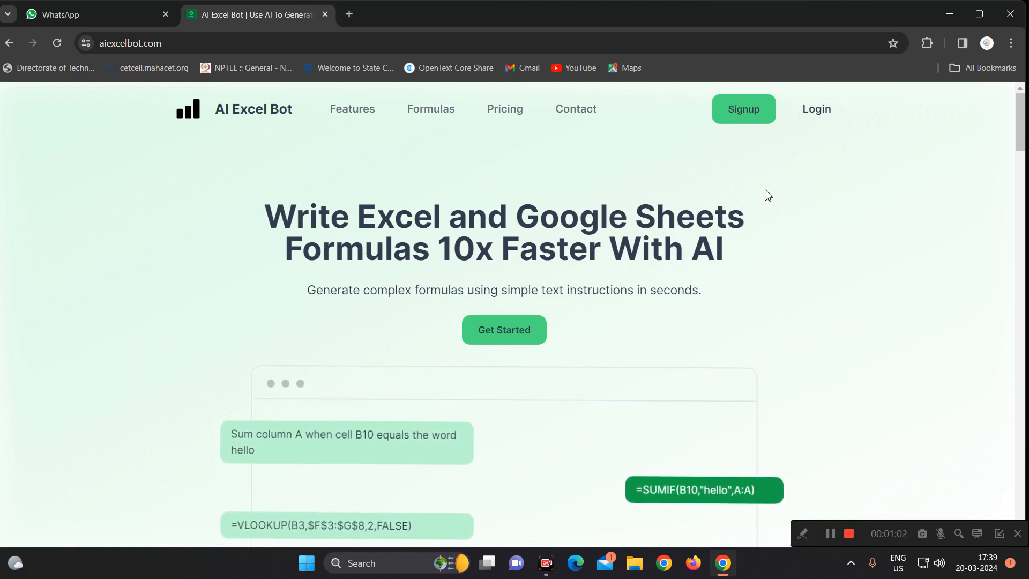
- Sign up to AI Excel Bot with the Innovation and Creativity Google account and approve the sign-in
click(744, 115)
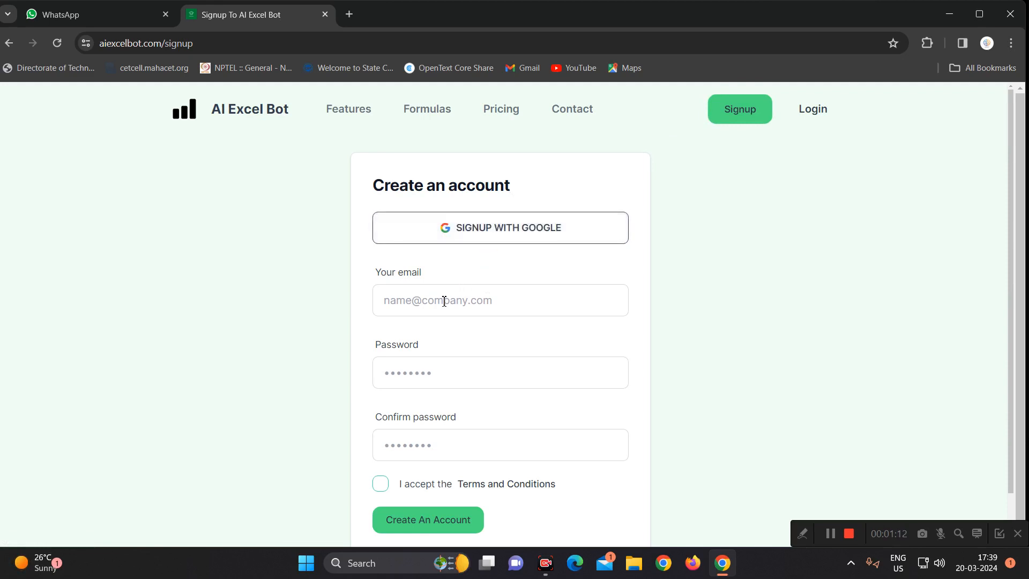
scroll(424, 370, down, 1)
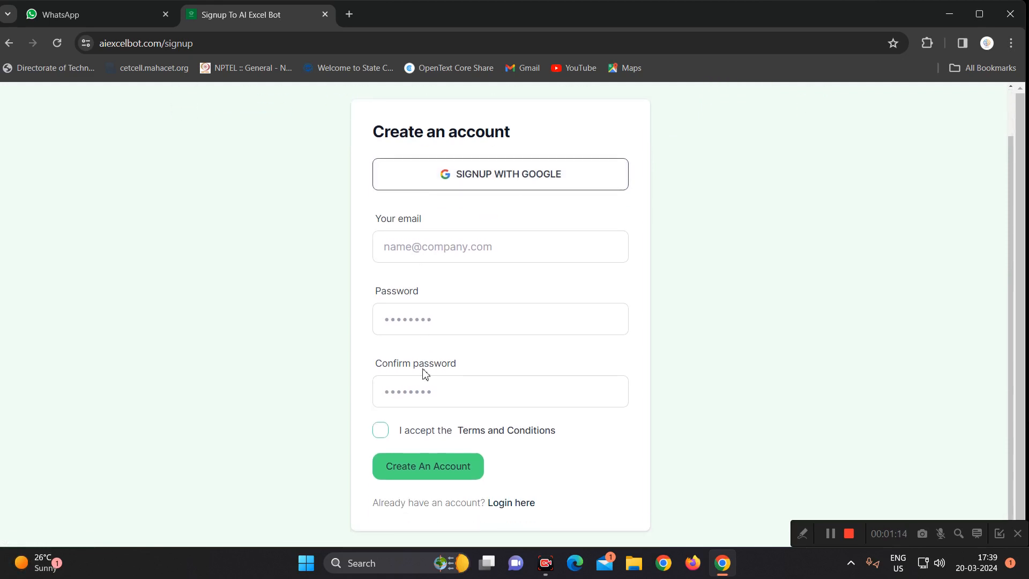
scroll(486, 396, up, 1)
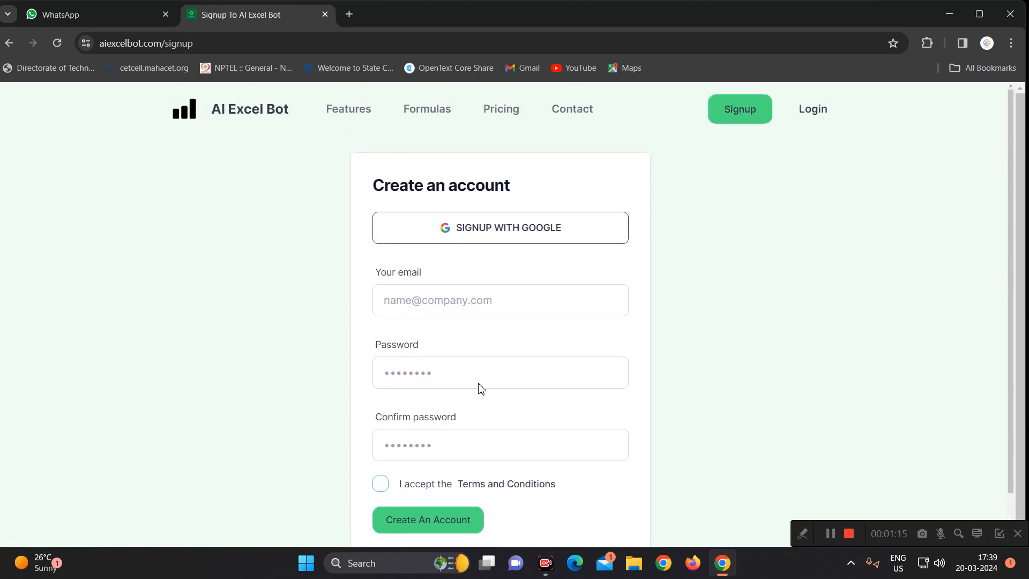
click(535, 234)
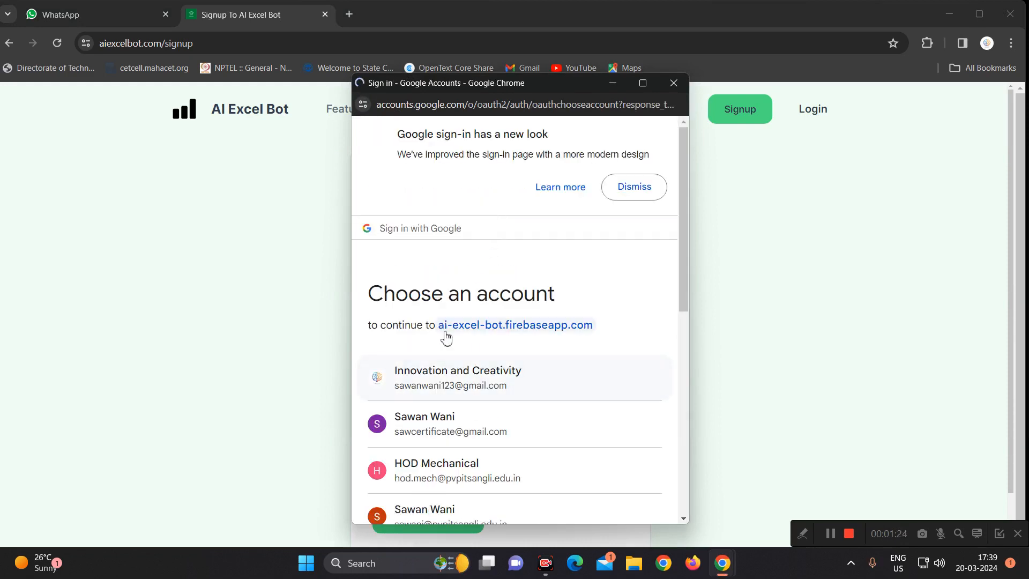
click(446, 381)
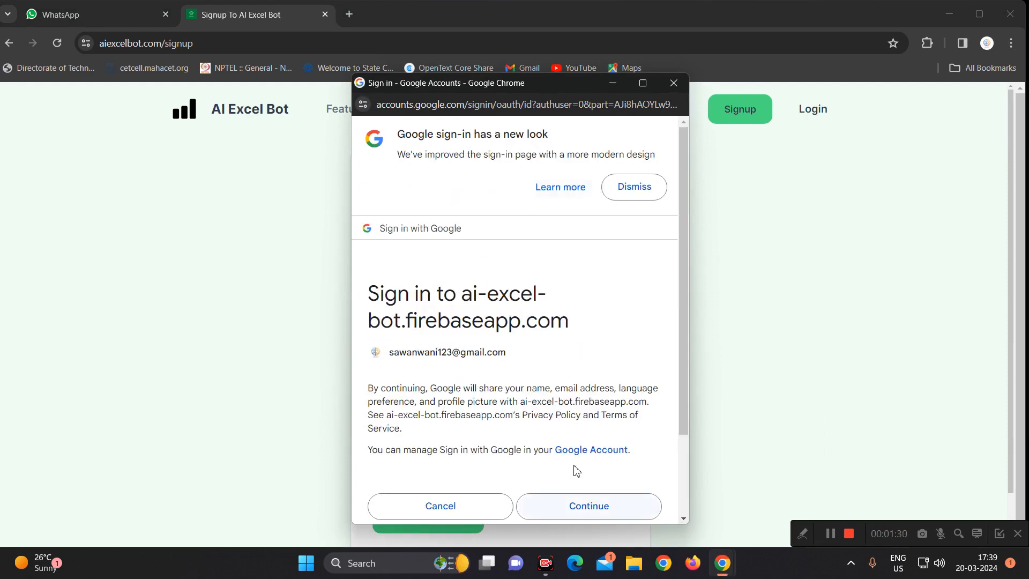
scroll(407, 322, down, 2)
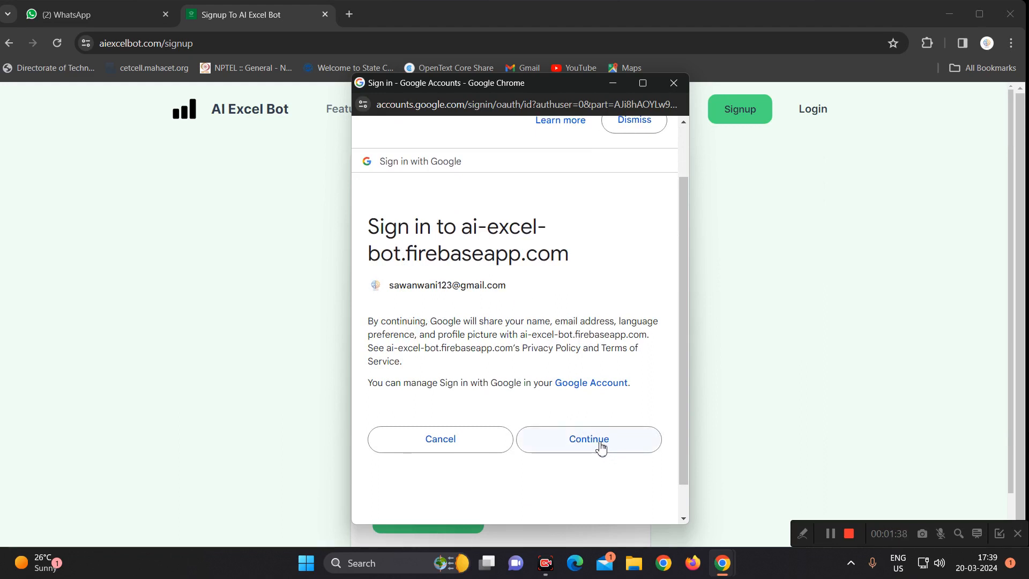
click(601, 446)
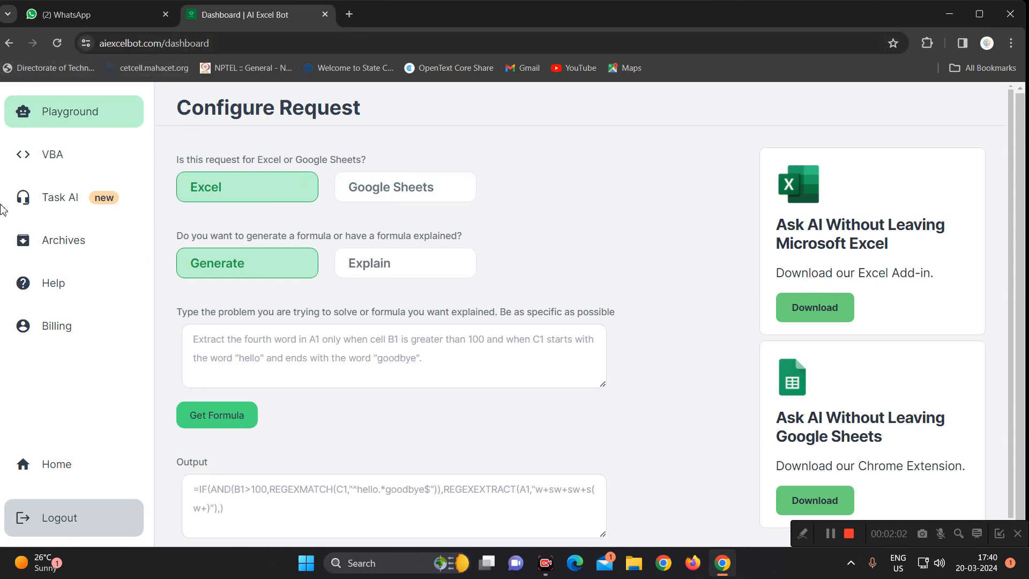
- Visit the AI Excel Bot home page and return to the dashboard
scroll(122, 388, down, 1)
click(60, 460)
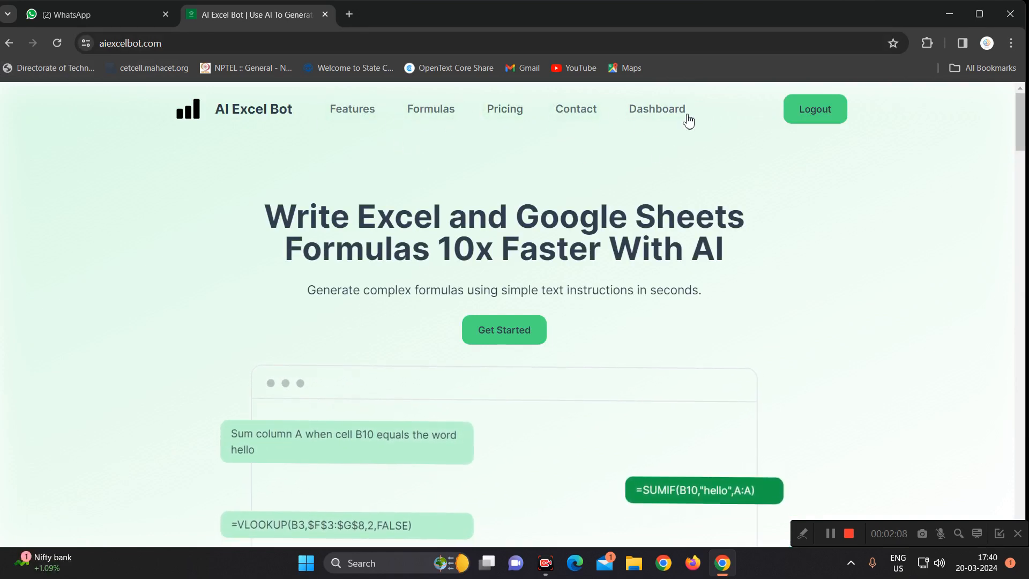
click(646, 118)
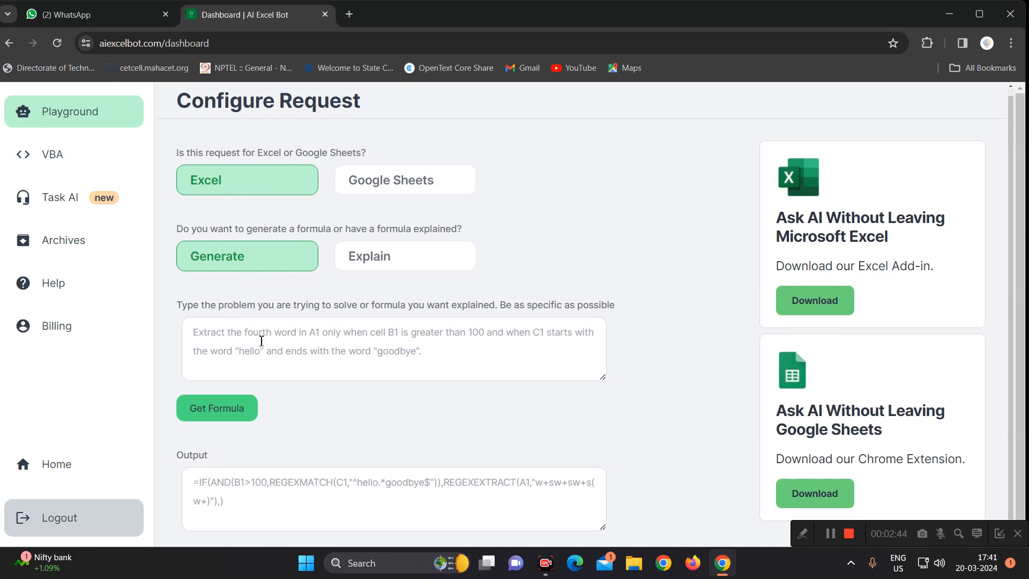
click(225, 339)
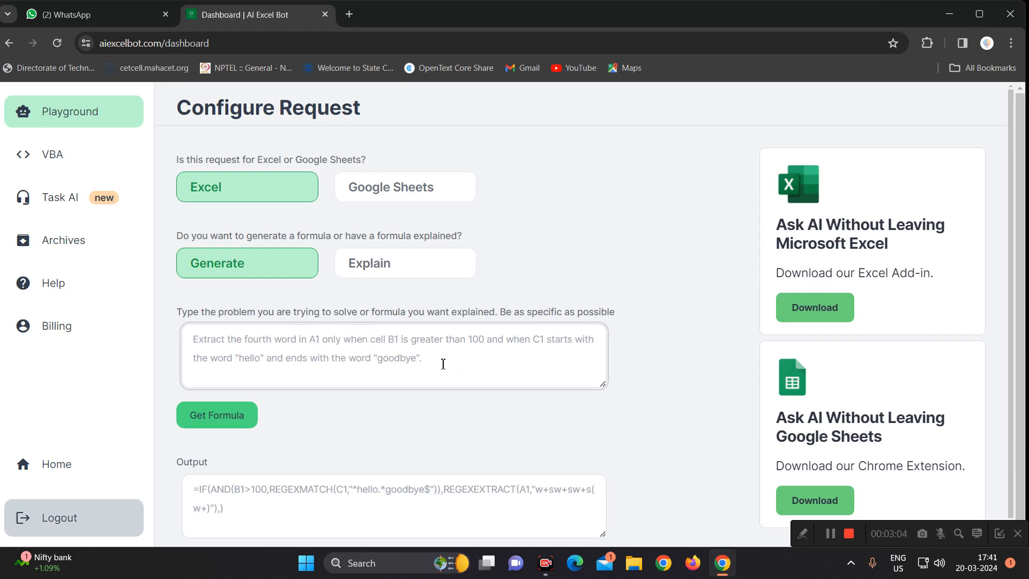
click(357, 365)
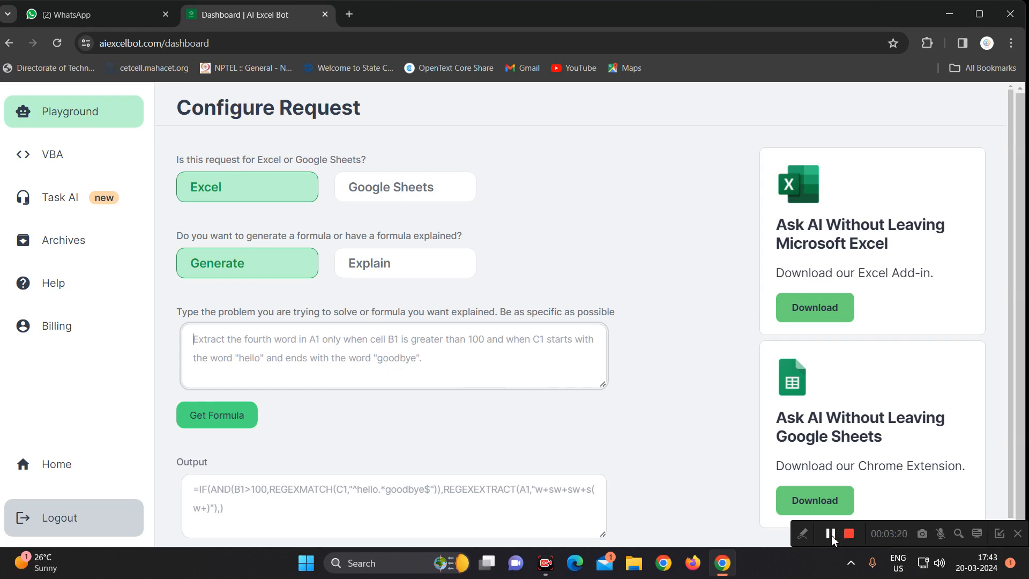
click(311, 369)
- Switch to Excel, maximize its window and create a blank workbook
click(305, 563)
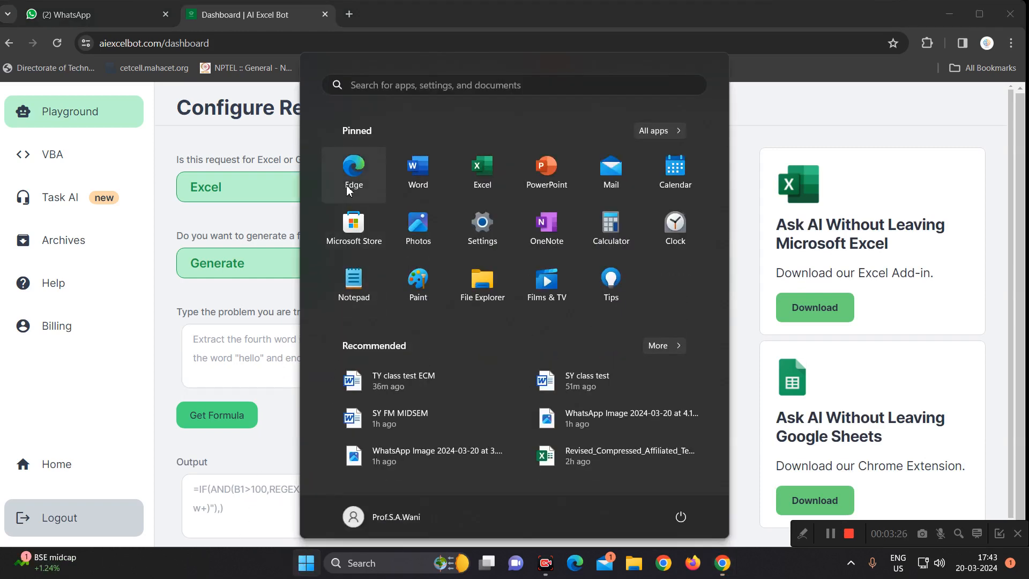
click(486, 181)
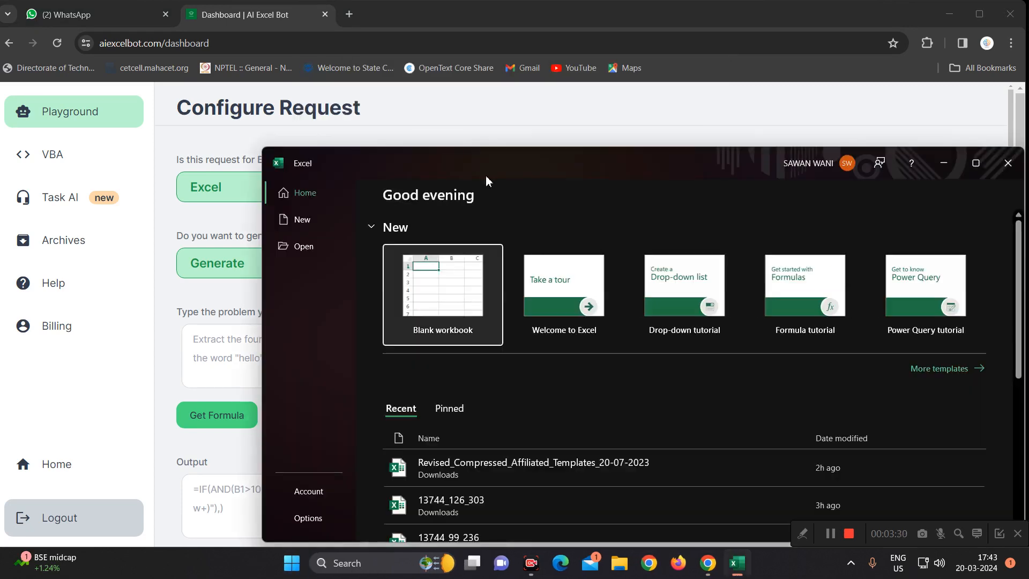
double_click(526, 167)
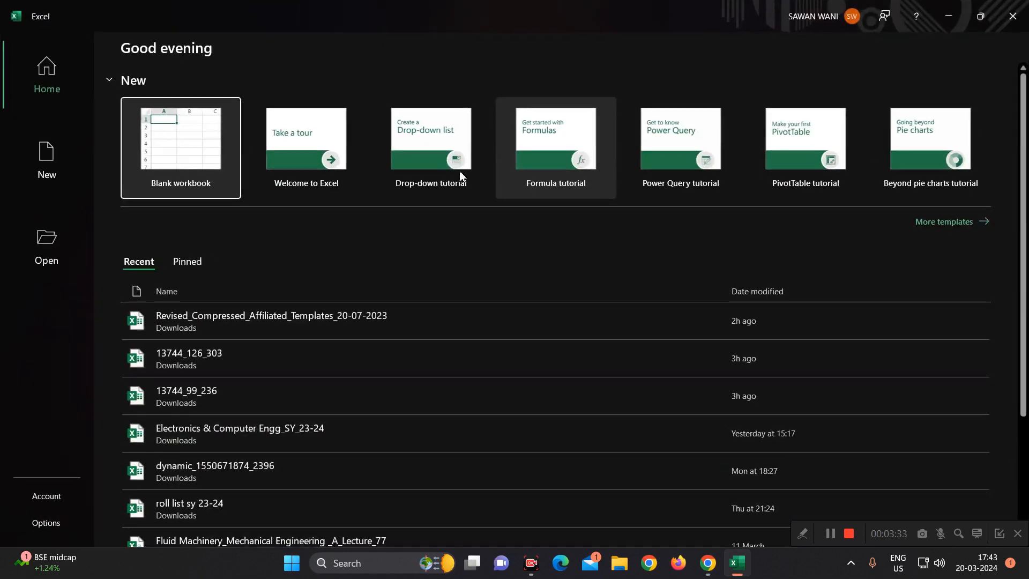
click(174, 153)
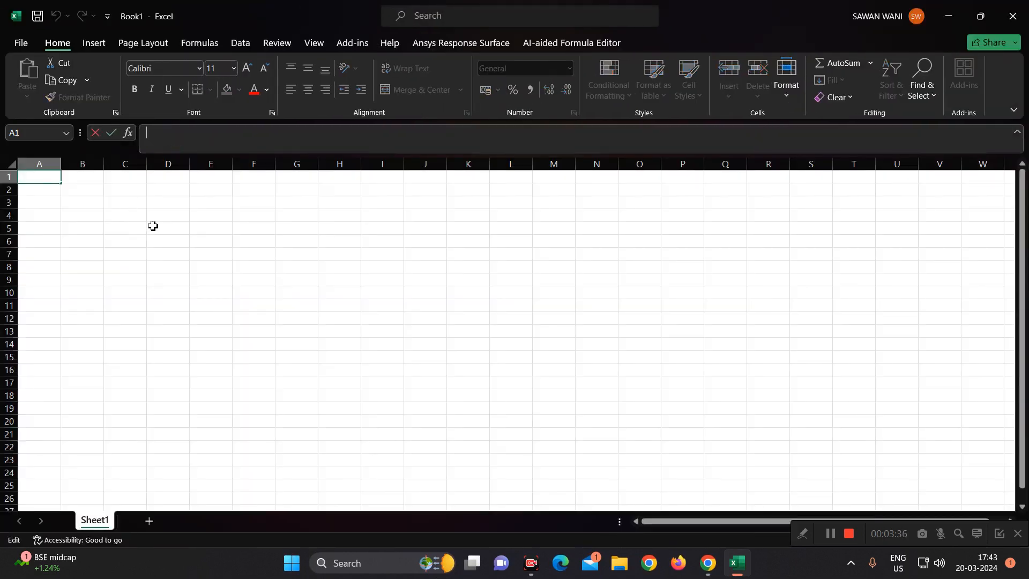
- Enter the numbers 2, 4, 5, 8, 9, 10, 2, 3, 5 and 6 down column C in cells C2 to C11
click(165, 226)
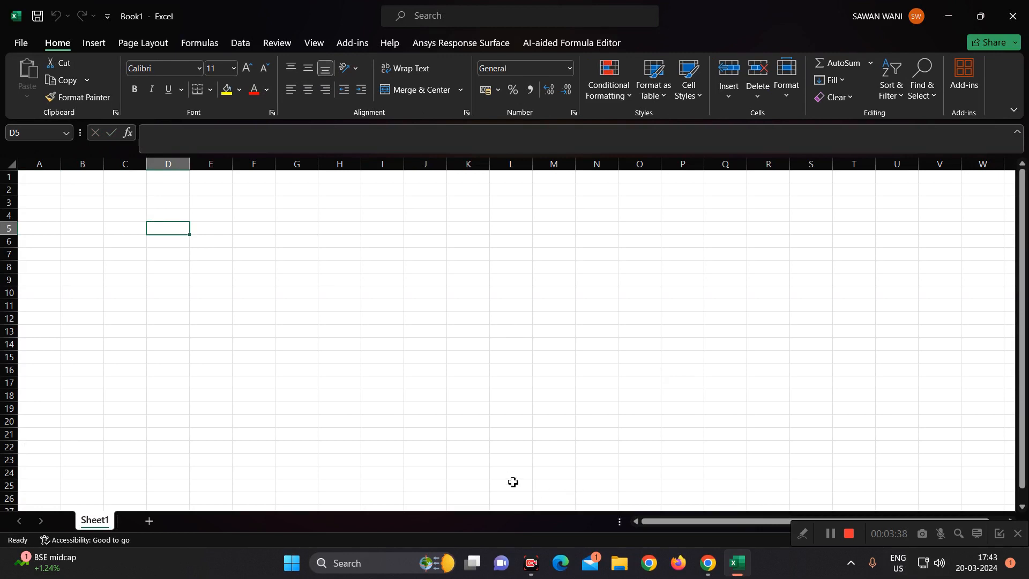
ctrl+scroll(504, 496, up, 4)
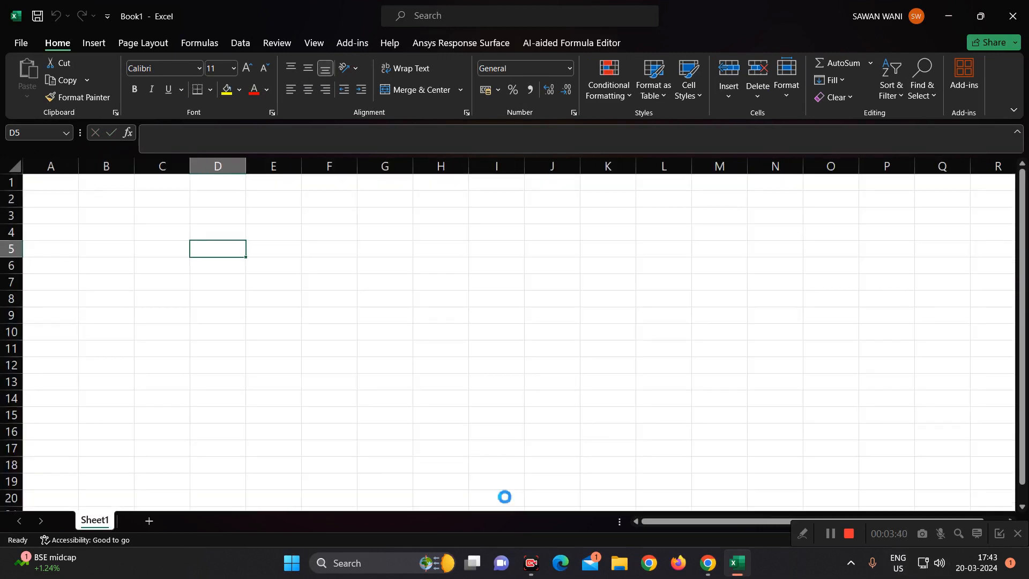
ctrl+scroll(504, 496, up, 2)
click(259, 215)
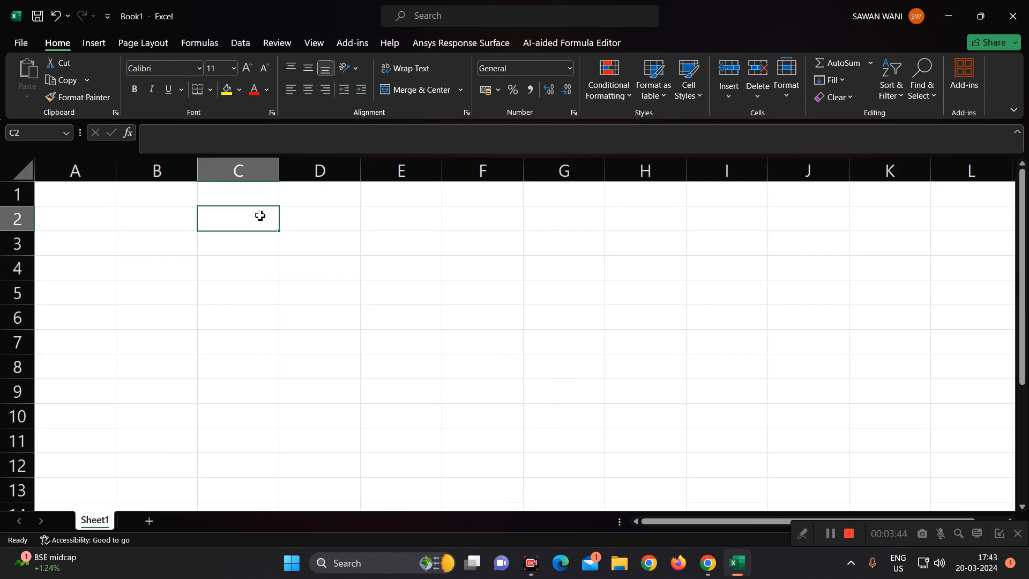
text(2)
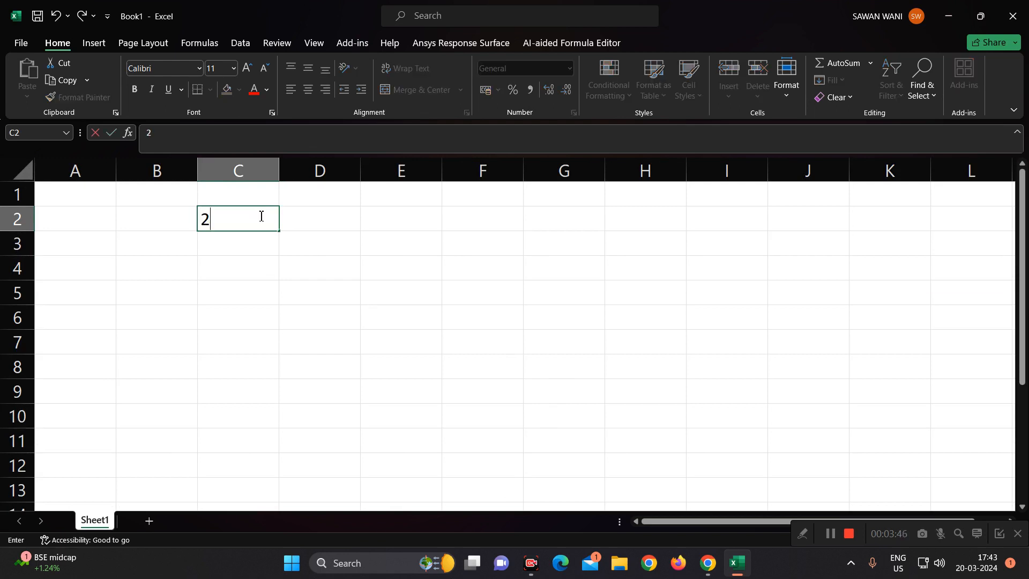
key(Return)
text(4)
key(Return)
text(5)
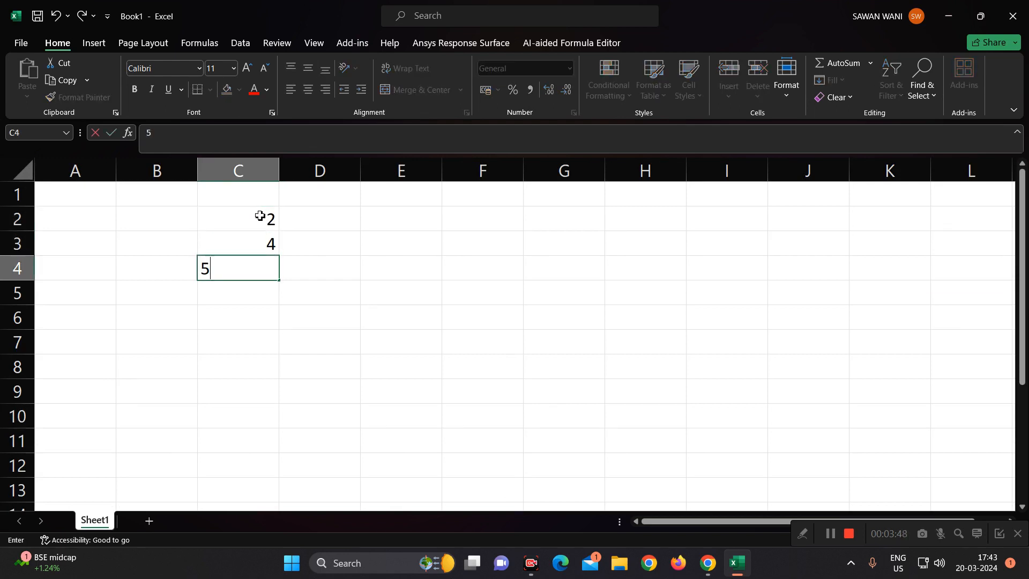
key(Return)
text(8)
key(Return)
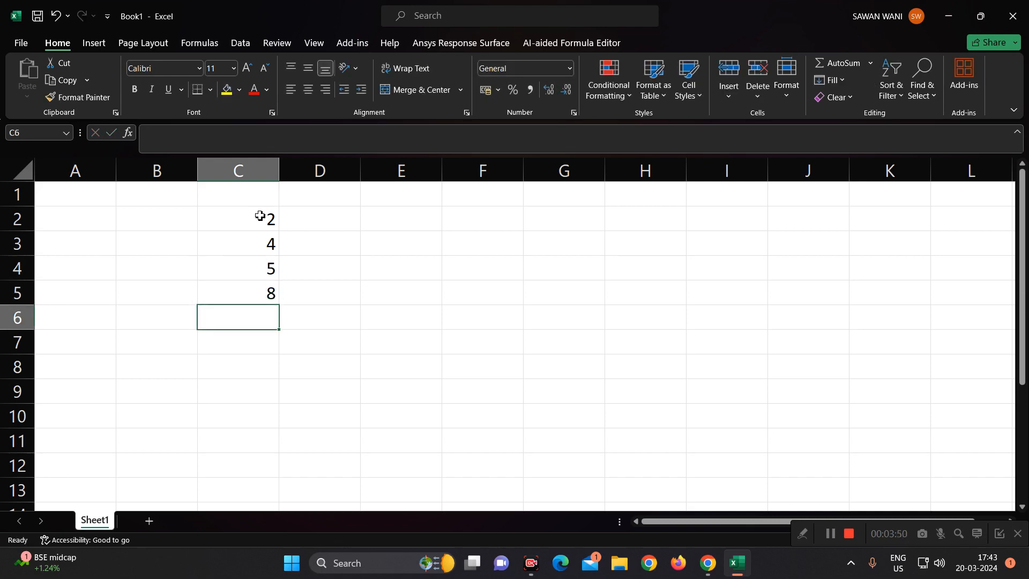
text(9)
key(Return)
text(10)
key(Return)
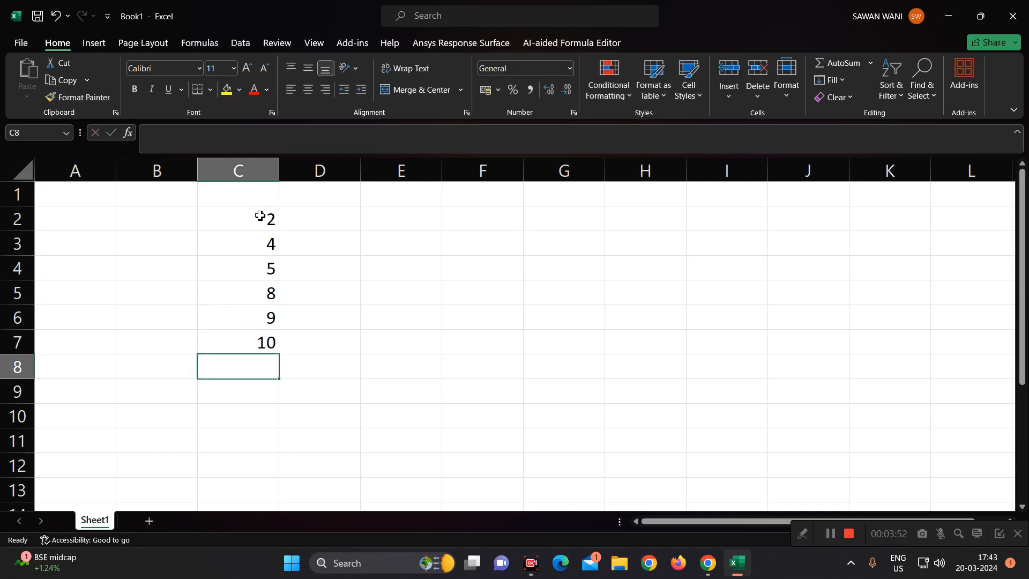
text(2)
key(Return)
text(3)
key(Return)
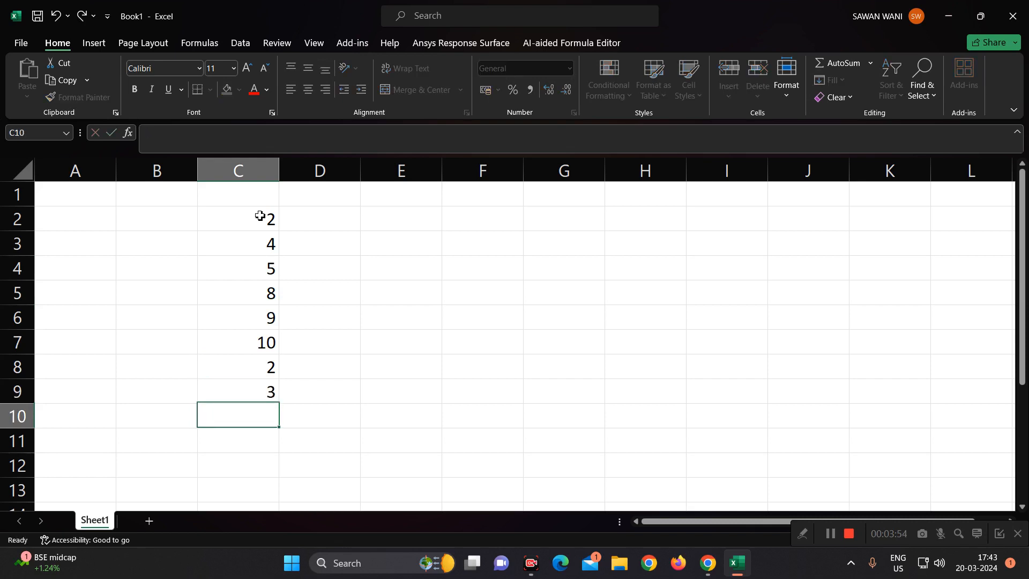
text(5)
key(Return)
text(6)
key(Return)
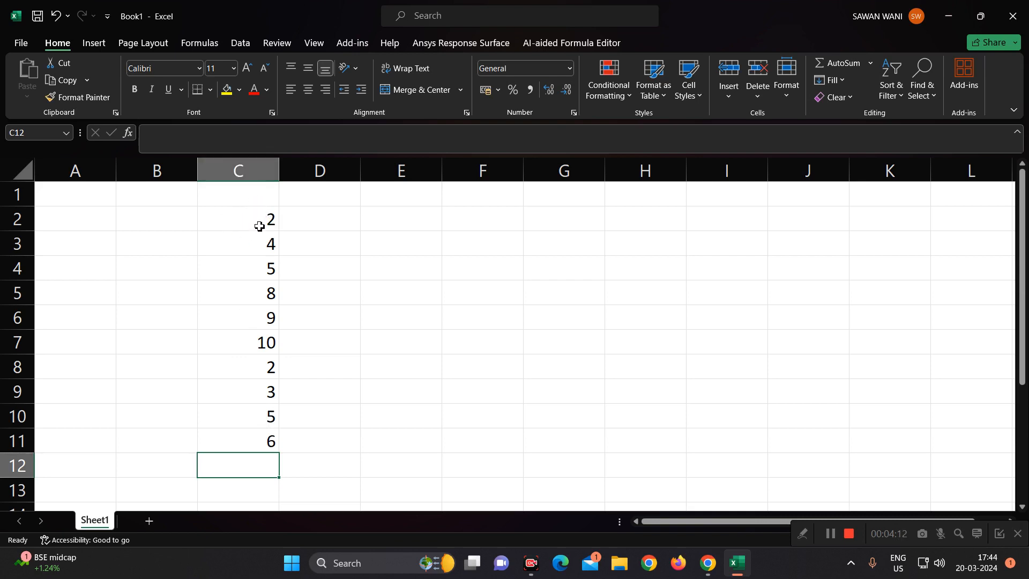
- Check which column and rows the numbers in C2:C11 occupy, using range, row, column and single-cell selections
drag(259, 226, 260, 437)
click(290, 237)
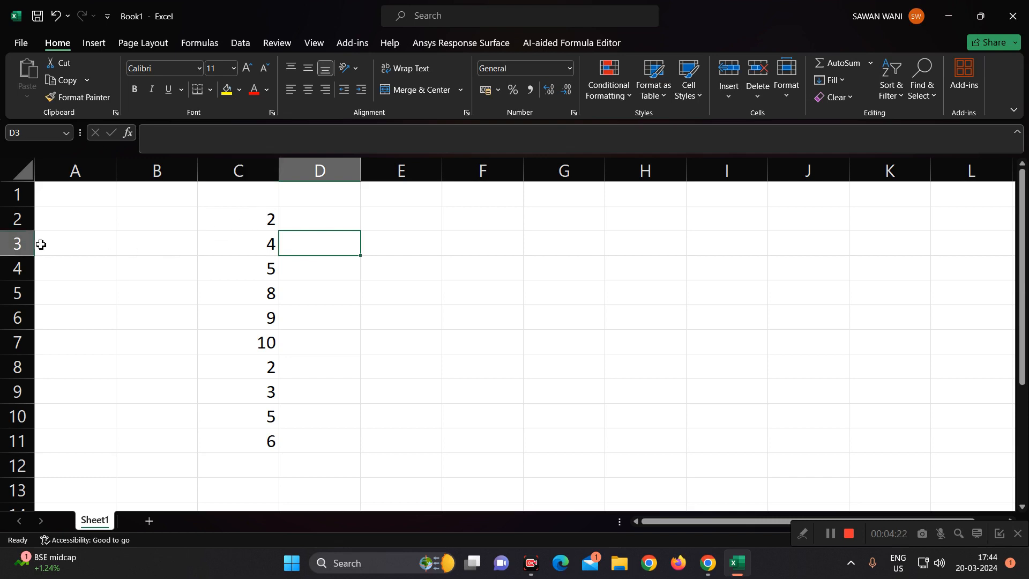
click(22, 244)
click(234, 170)
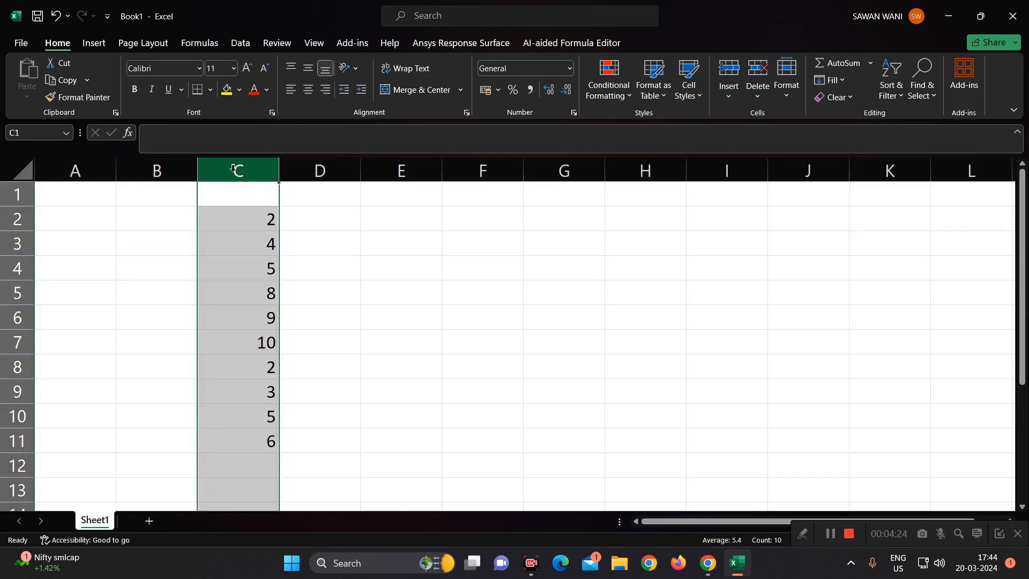
click(268, 240)
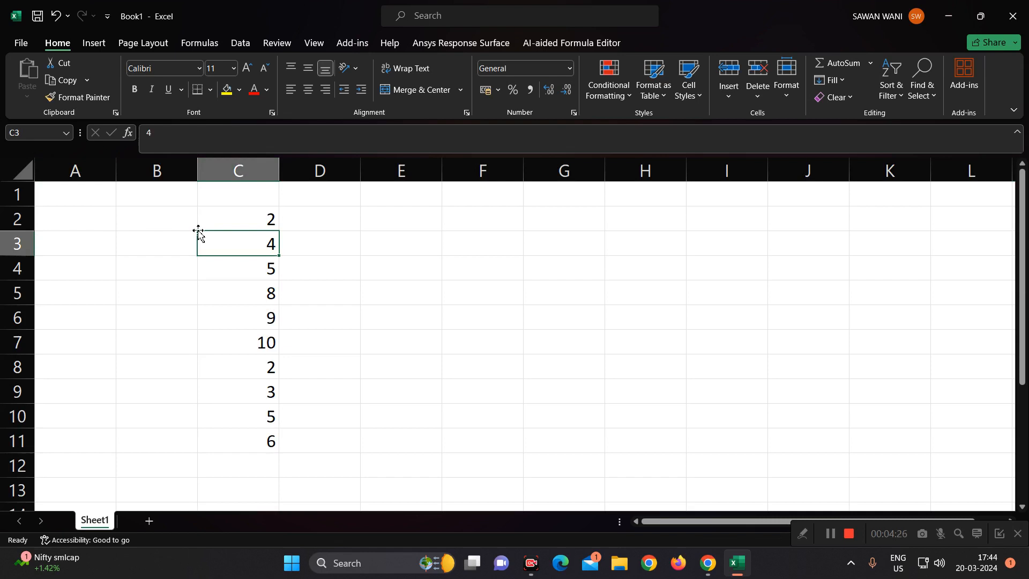
click(248, 222)
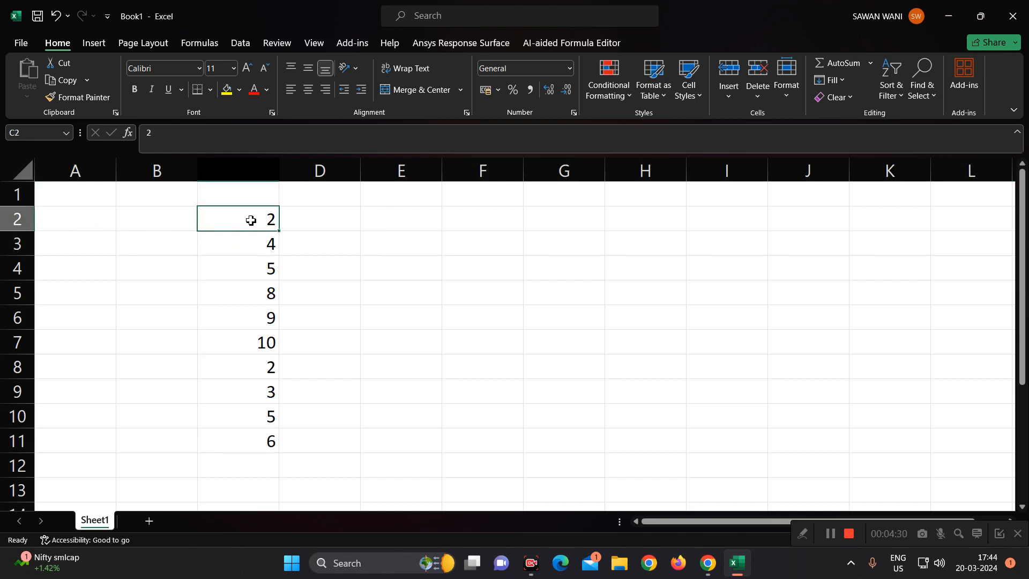
- Switch to AI Excel Bot in the browser and generate an Excel formula for "i have to add from cell c2 to c11"
drag(258, 223, 267, 438)
click(248, 439)
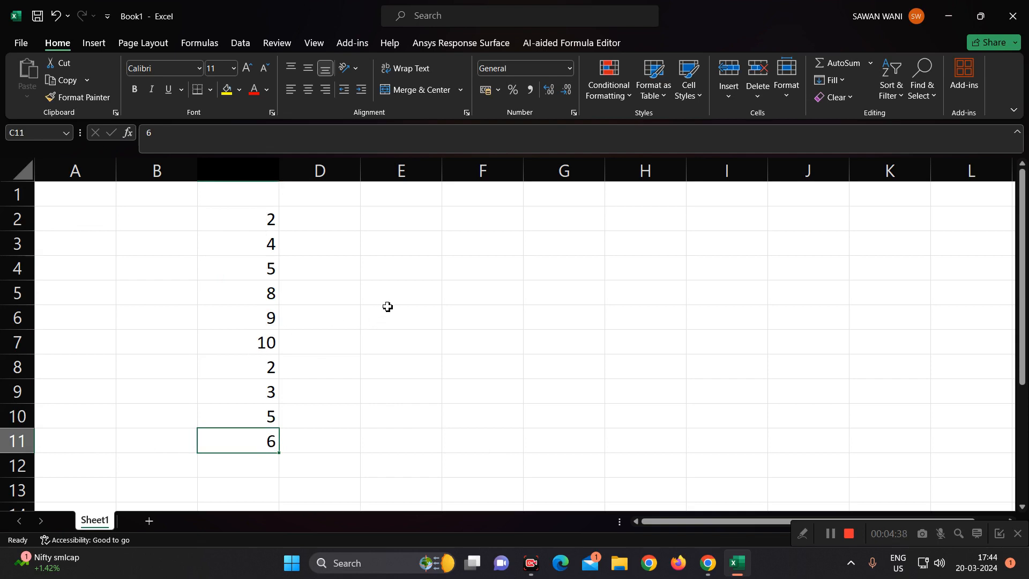
click(708, 563)
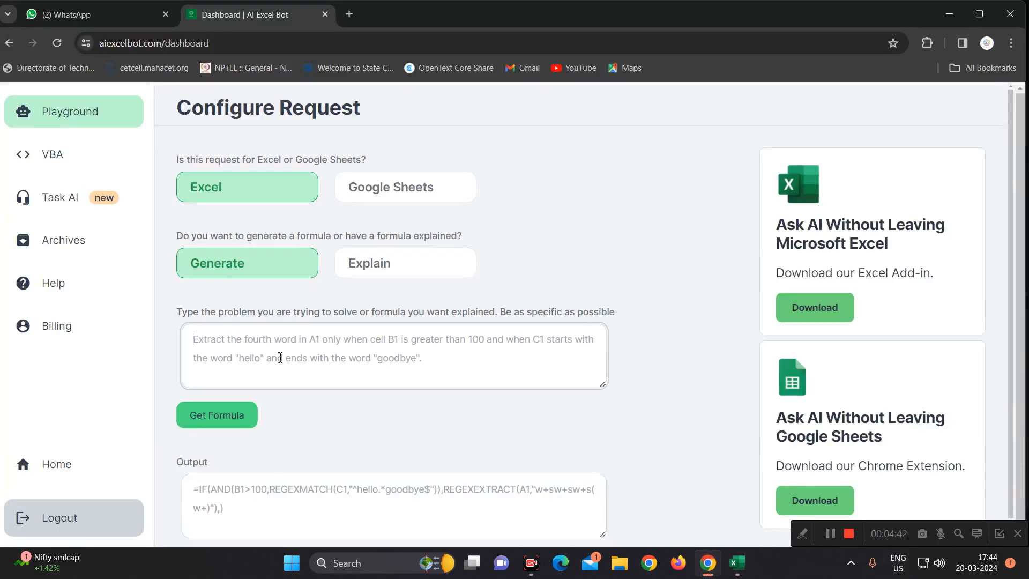
text(i)
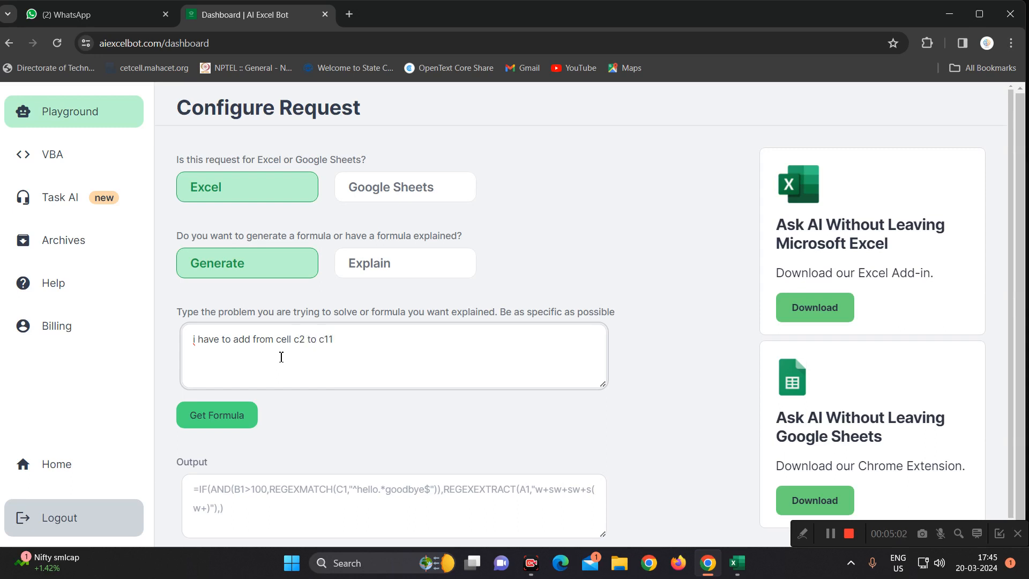
click(207, 423)
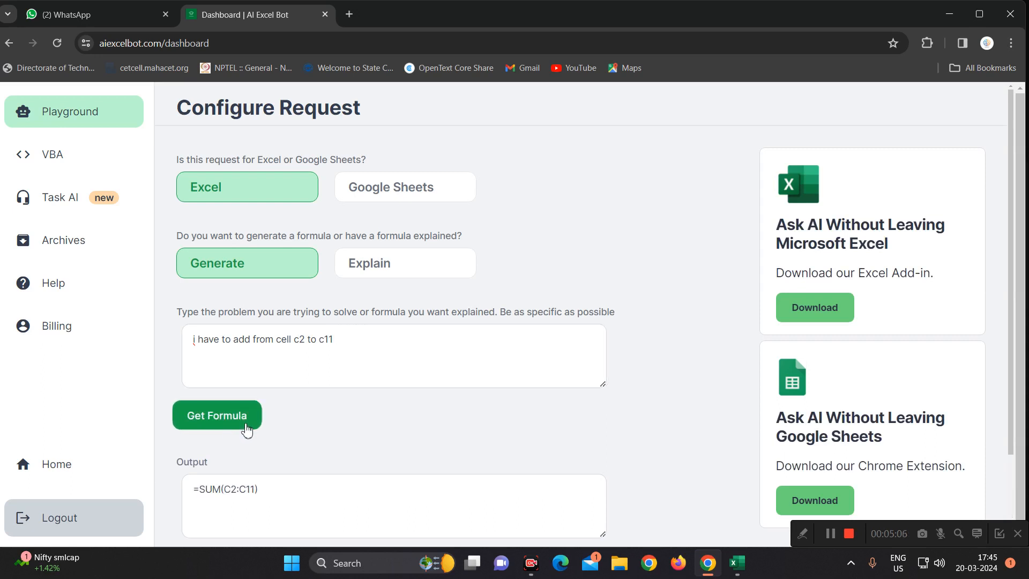
- Copy the generated formula =SUM(C2:C11) and paste it into cell D2 of the Excel sheet, matching the destination formatting
scroll(282, 453, down, 2)
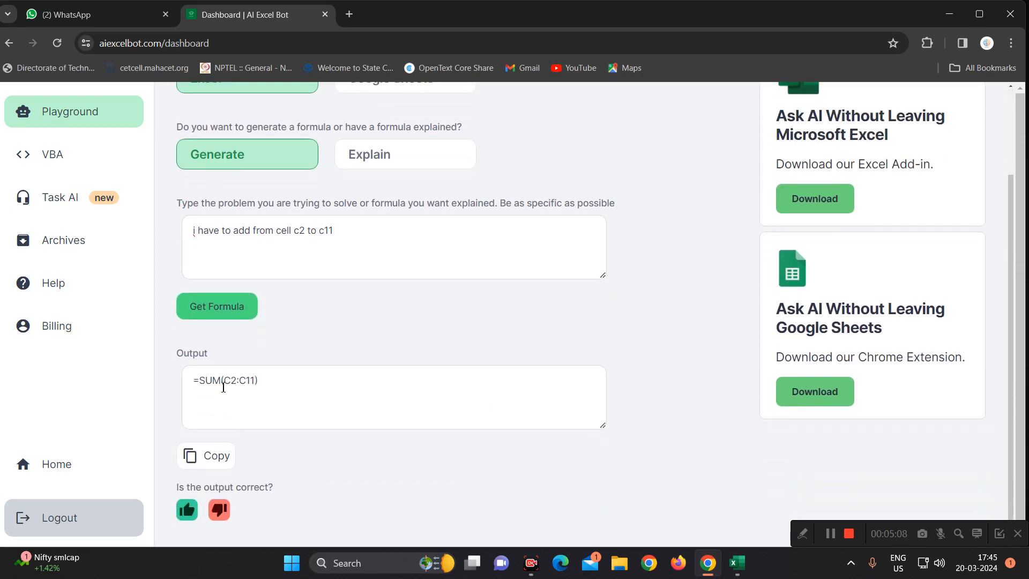
drag(195, 386, 268, 384)
right_click(246, 382)
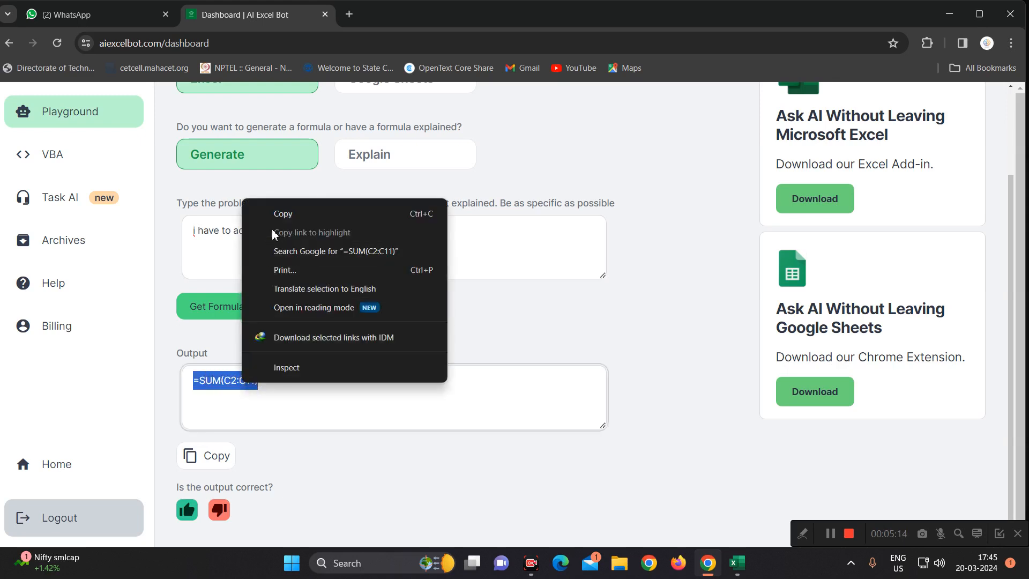
click(277, 214)
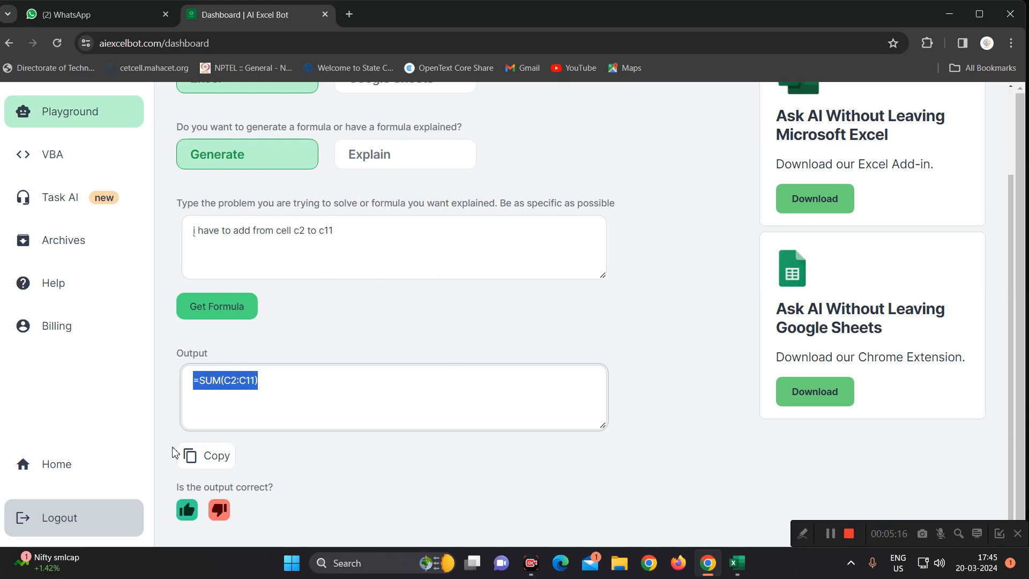
click(218, 462)
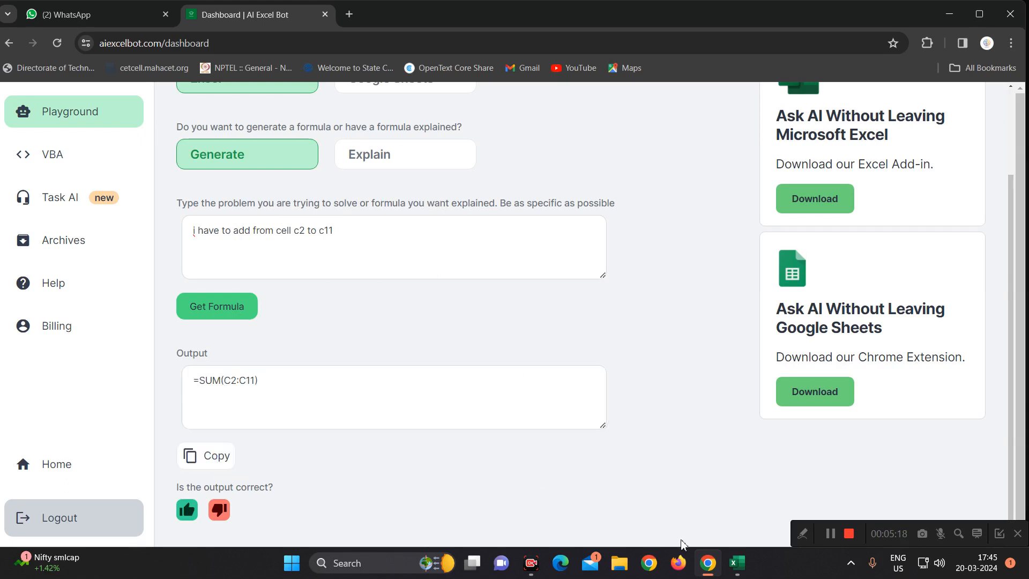
click(736, 564)
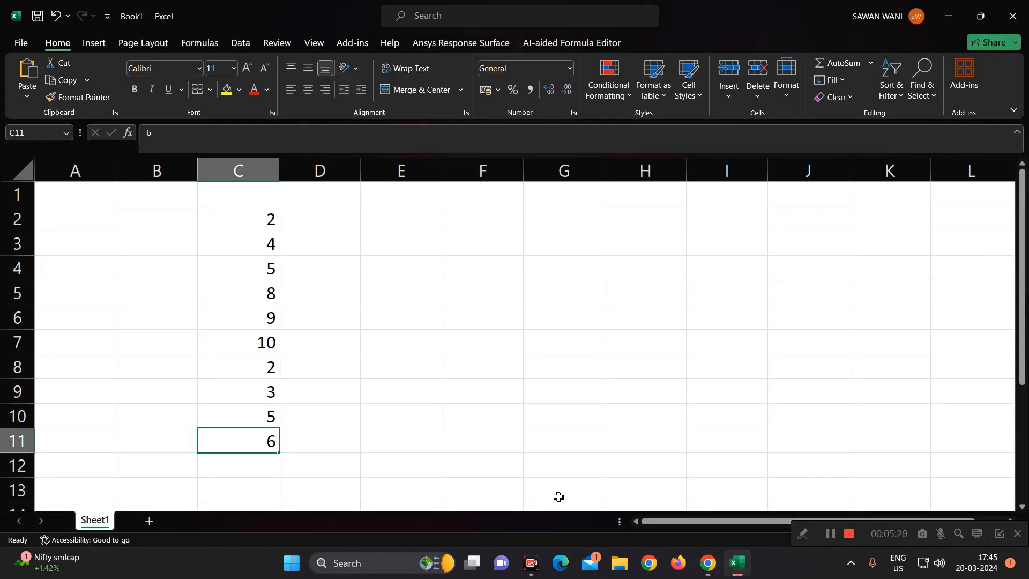
click(329, 226)
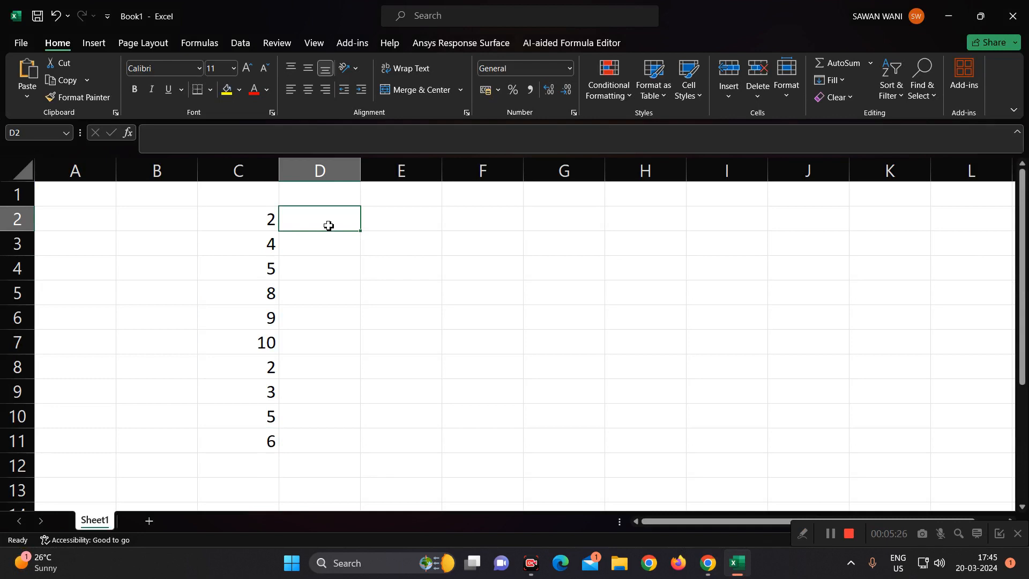
right_click(328, 225)
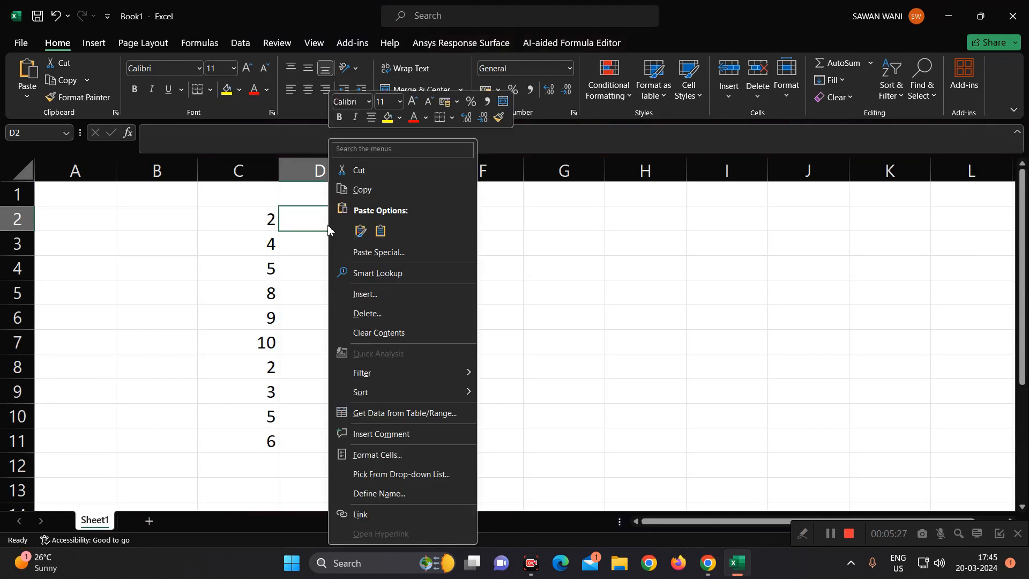
click(379, 230)
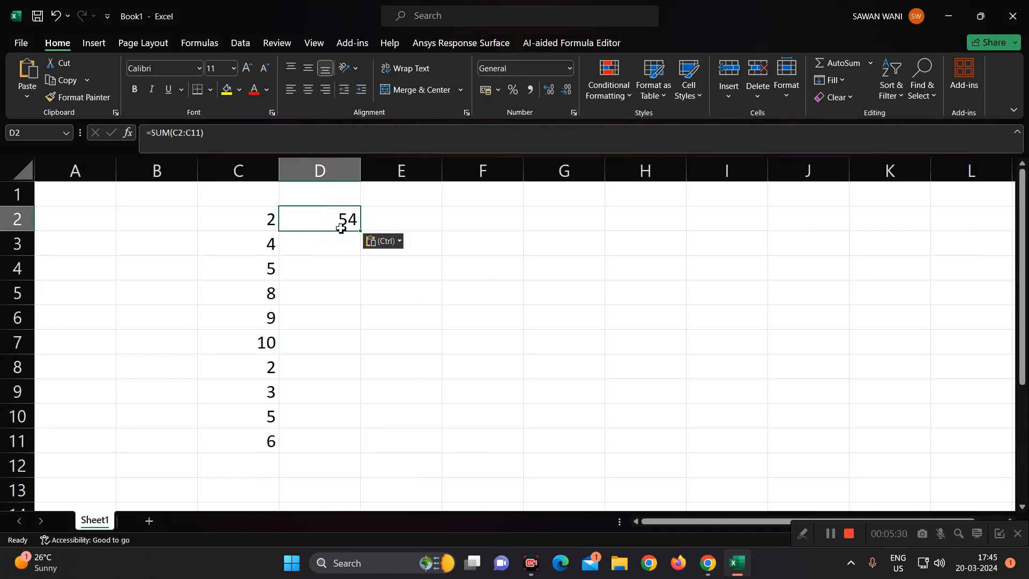
- Check the sum formula in D2 against the numbers in C2:C11
drag(243, 224, 269, 436)
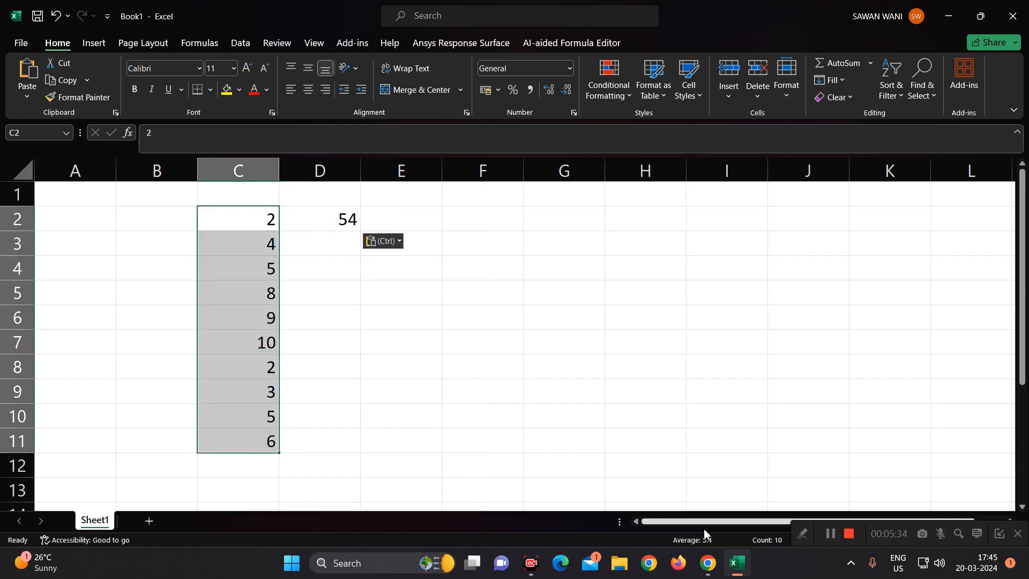
click(337, 215)
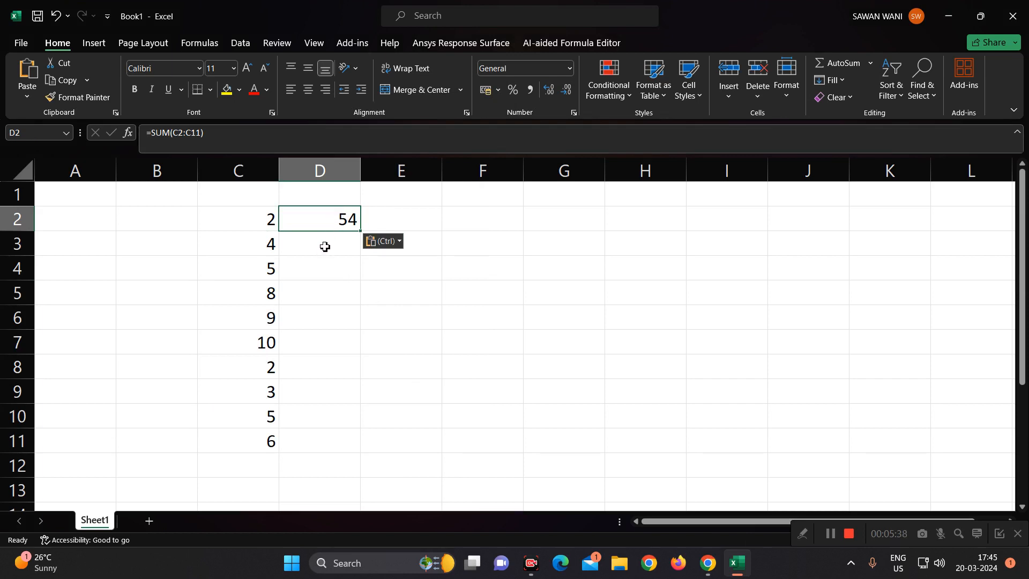
click(258, 227)
drag(257, 253, 271, 443)
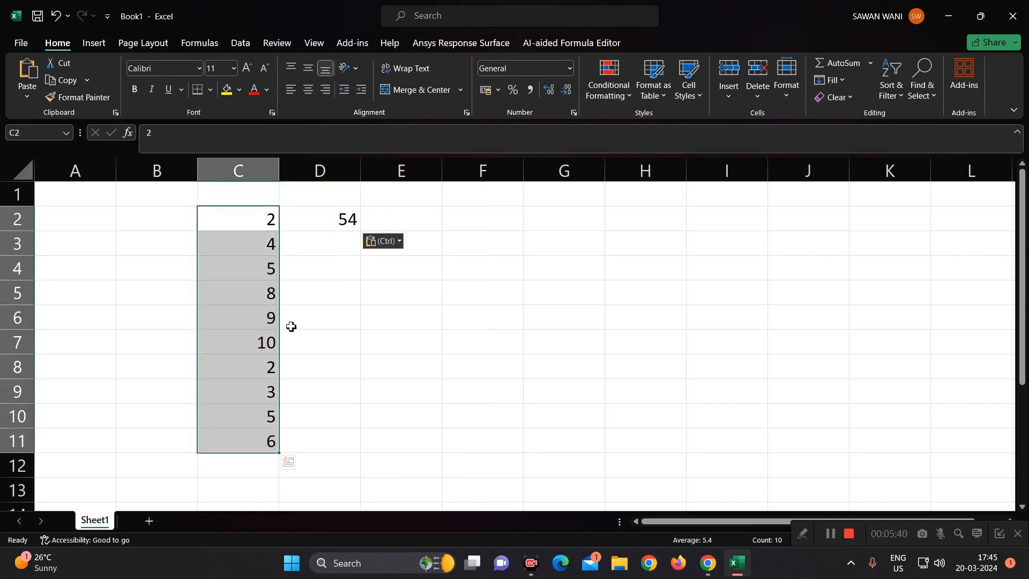
- In AI Excel Bot, replace the request with "i have to count how many times number 2 is repeated from c2 to c11" and generate its formula
click(708, 563)
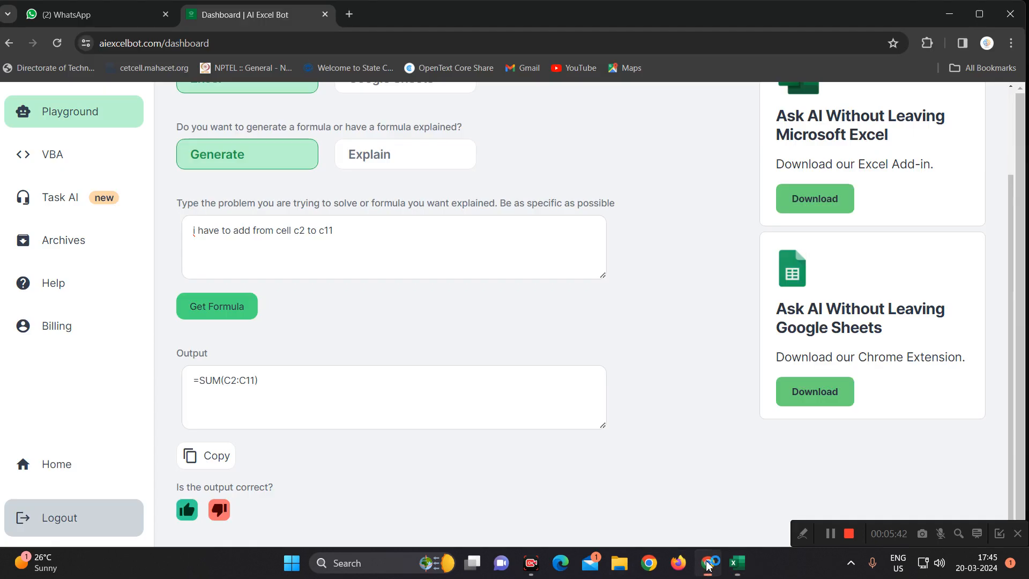
click(280, 230)
drag(351, 232, 192, 241)
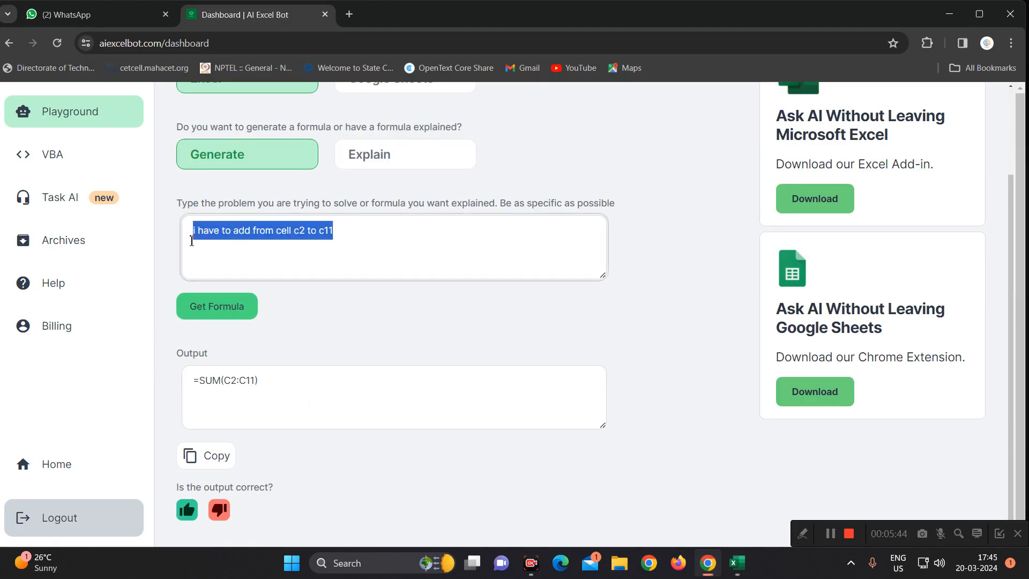
key(BackSpace)
text(i have to count ho)
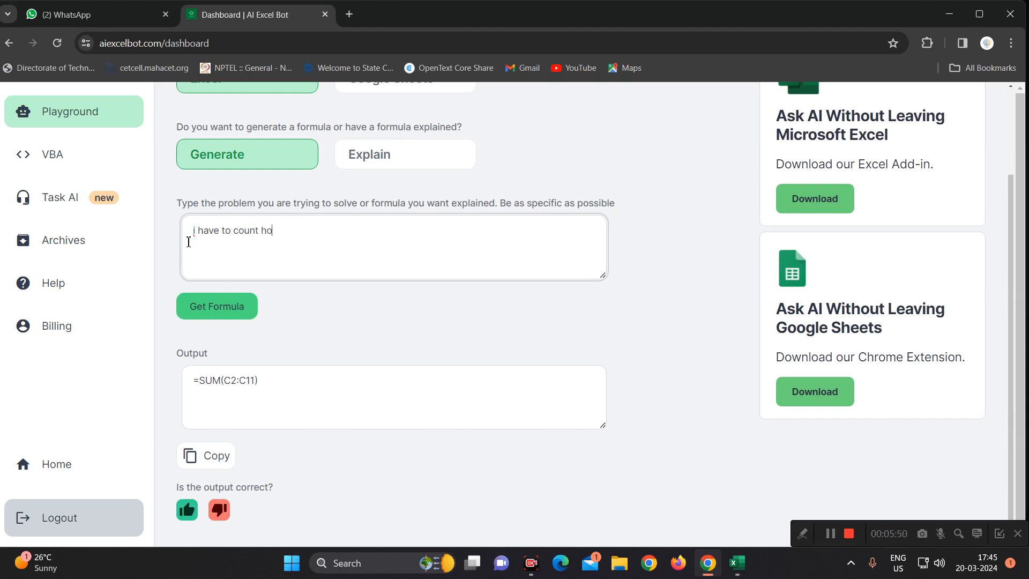
text(w many ti,es number 2 is repeate)
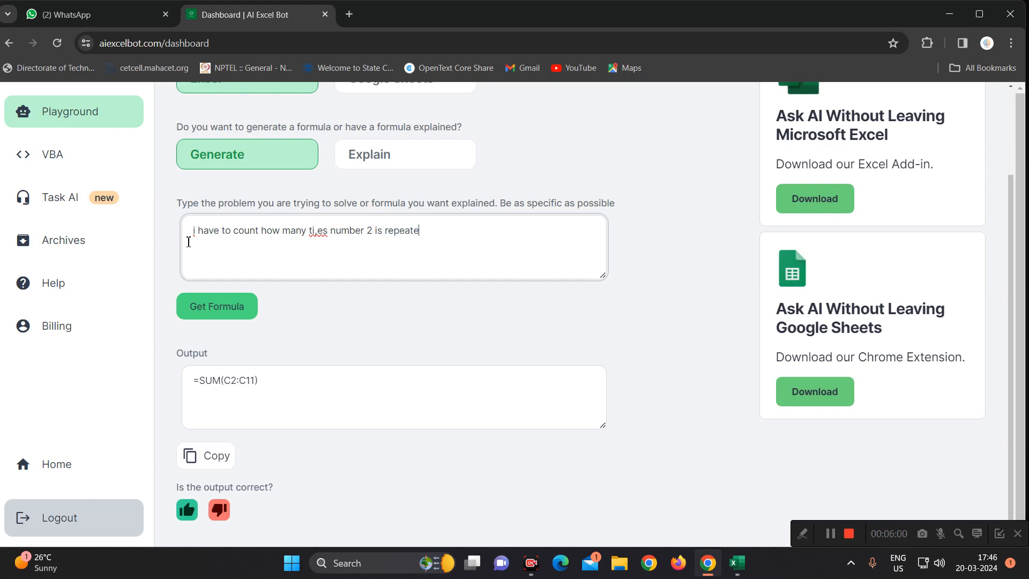
text(om)
key(Delete)
key(Delete)
text(me)
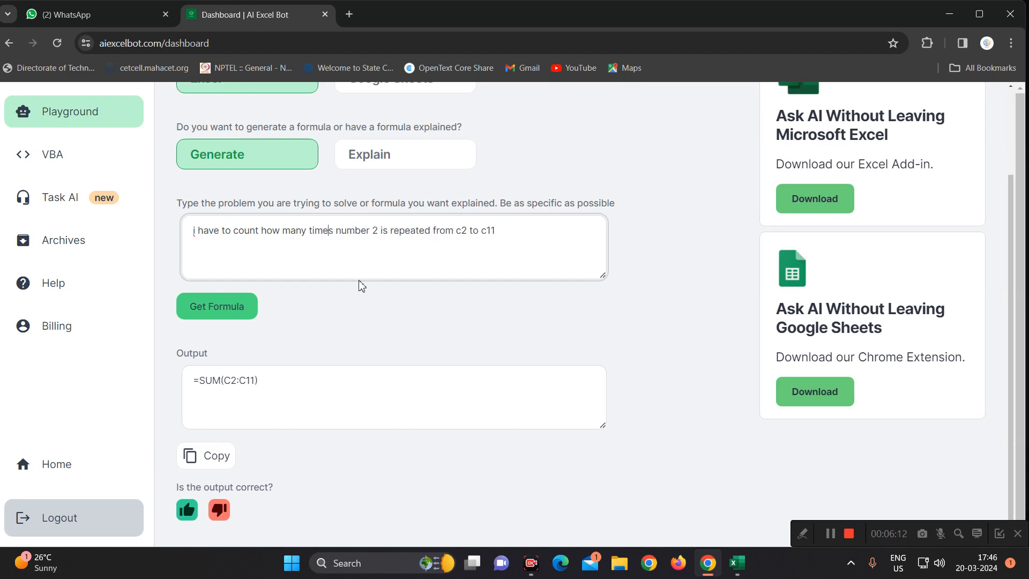
click(224, 309)
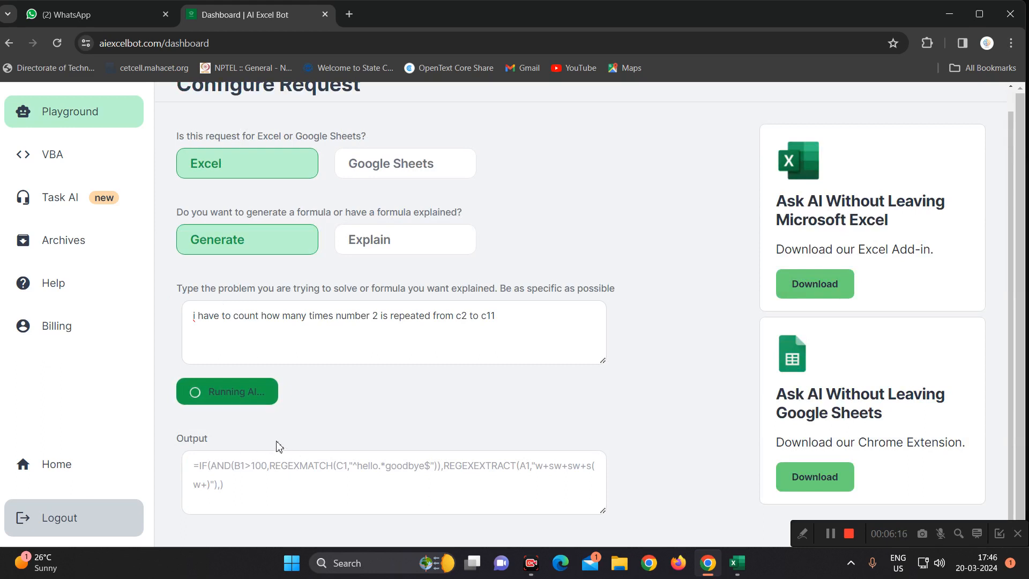
scroll(276, 444, down, 2)
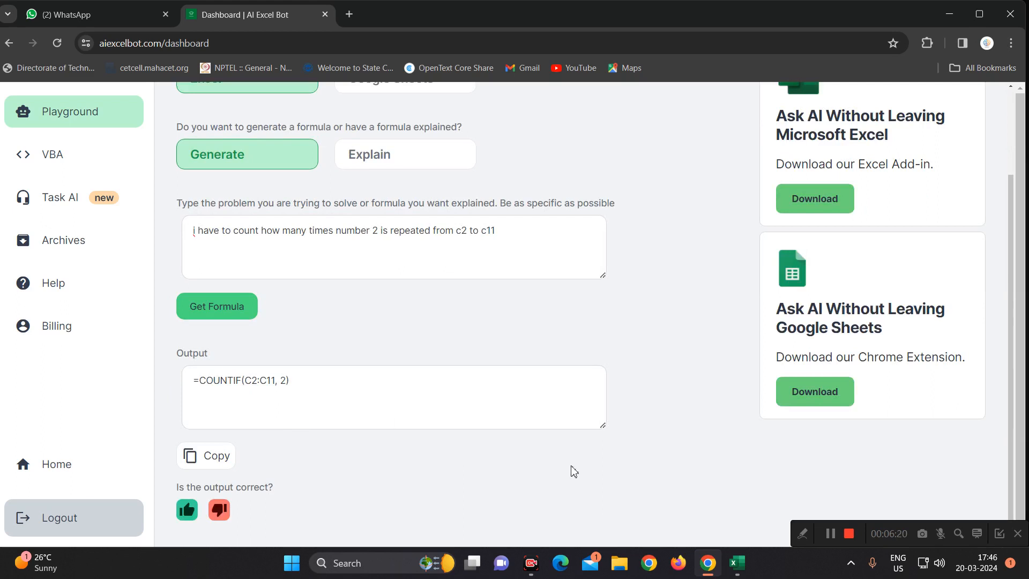
- Switch to Excel, clear the sum formula from cell D2 and review the numbers in C2:C11
click(731, 559)
click(349, 224)
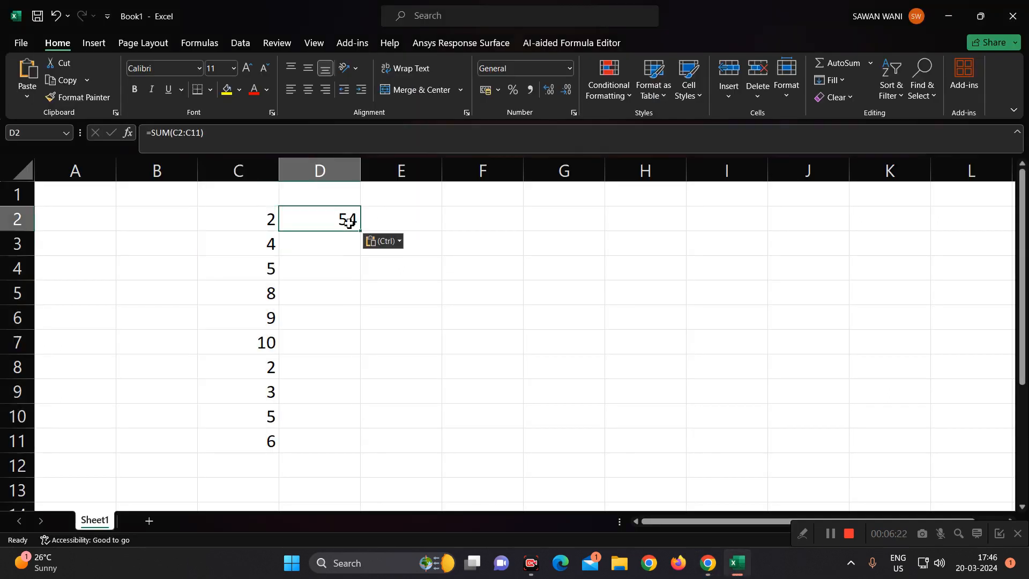
key(Delete)
drag(269, 228, 262, 445)
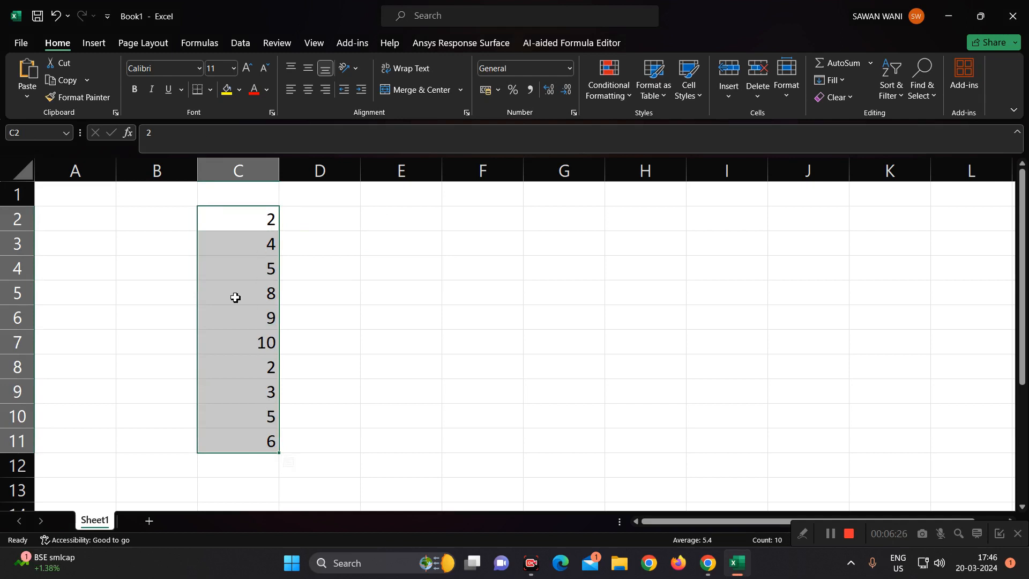
click(339, 375)
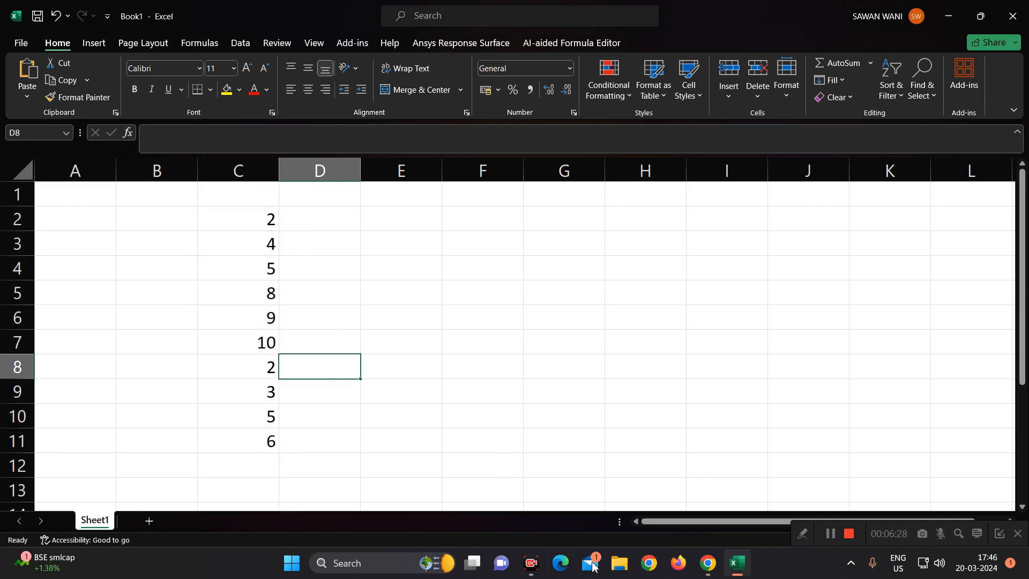
- Copy the generated formula =COUNTIF(C2:C11, 2) from AI Excel Bot and paste it into cell D3 in Excel
click(708, 563)
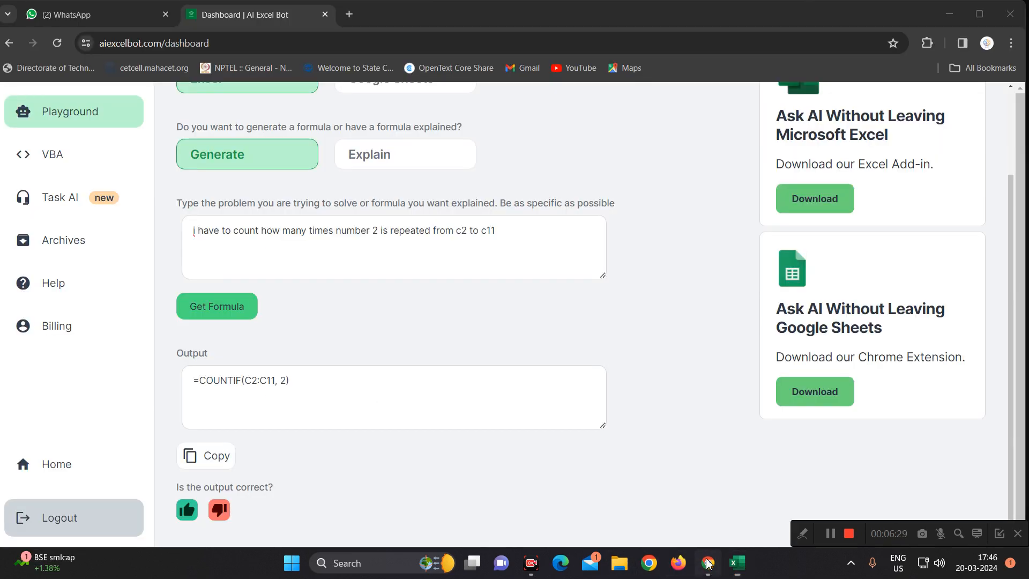
click(216, 460)
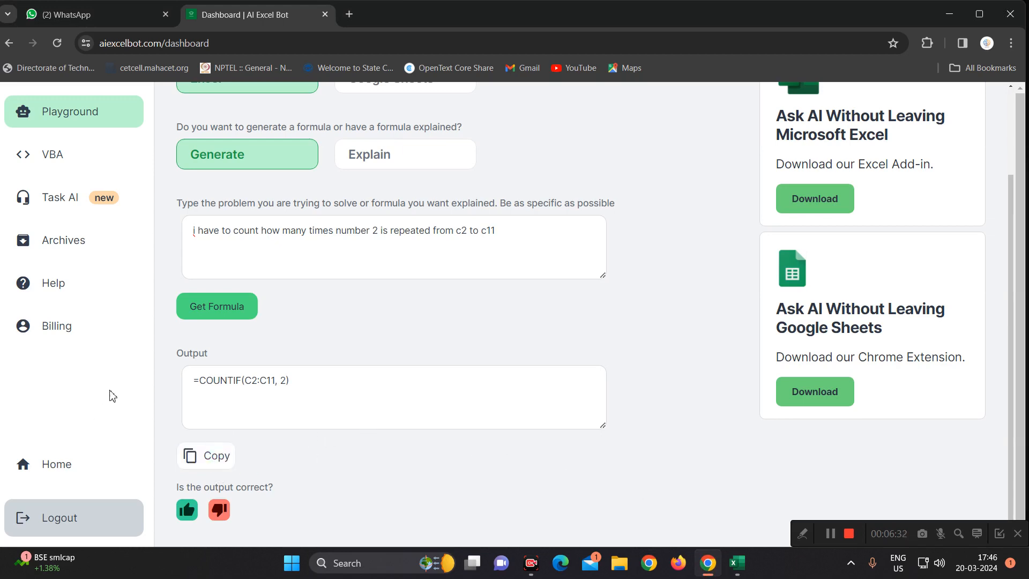
click(738, 563)
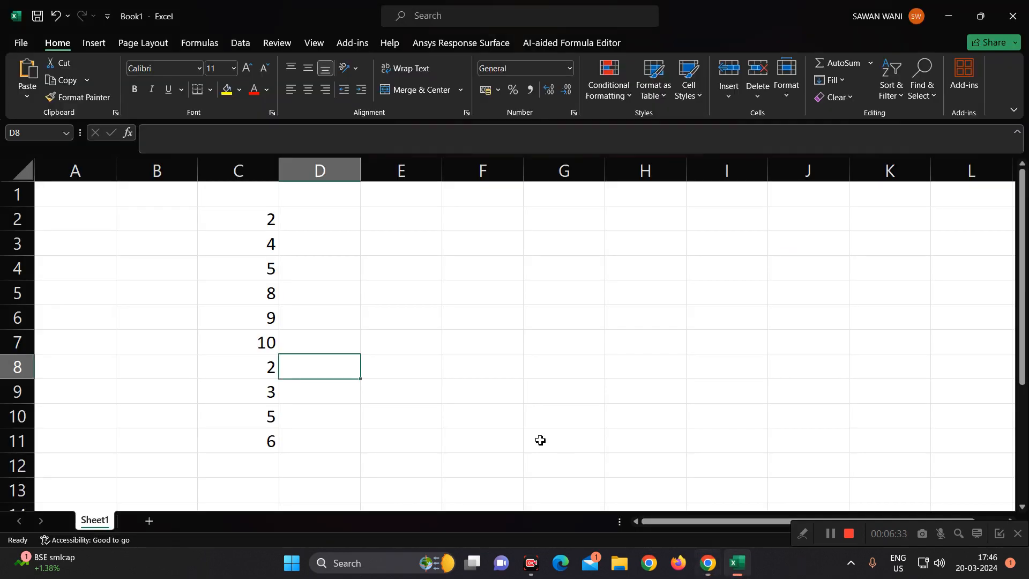
click(352, 239)
key(ctrl+v)
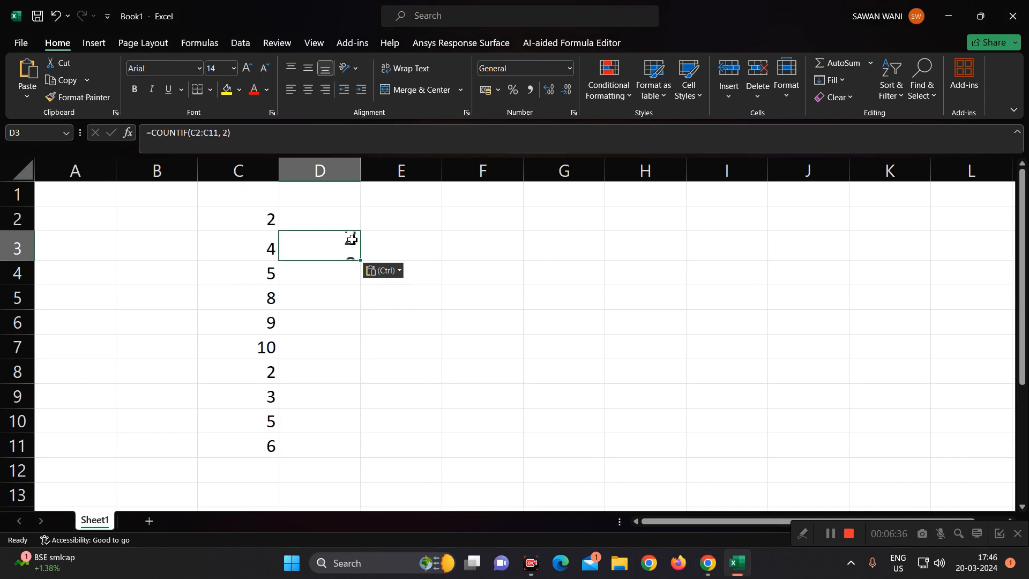
- Check the count formula in D3 against the cells in column C that contain 2
click(344, 289)
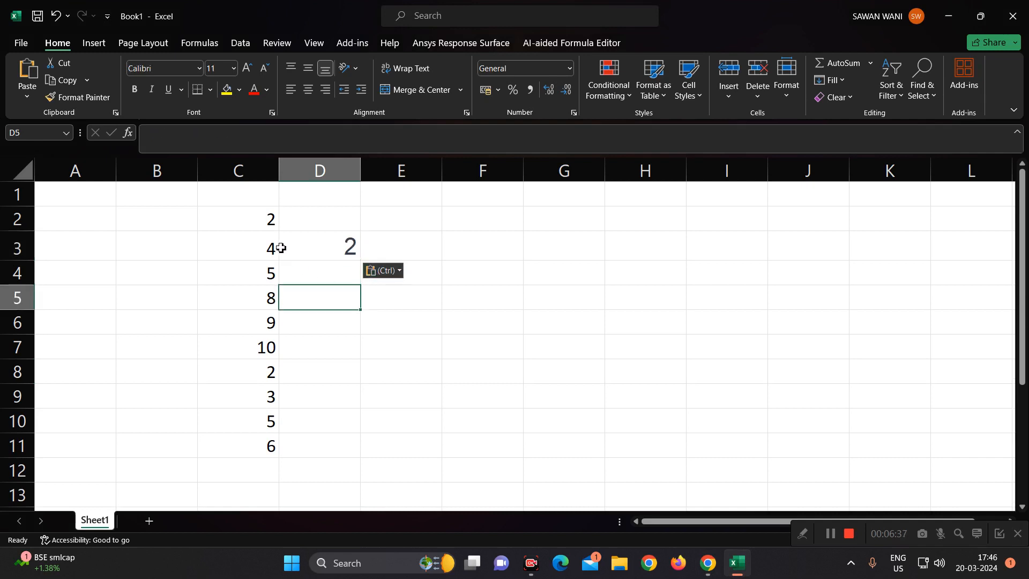
click(348, 246)
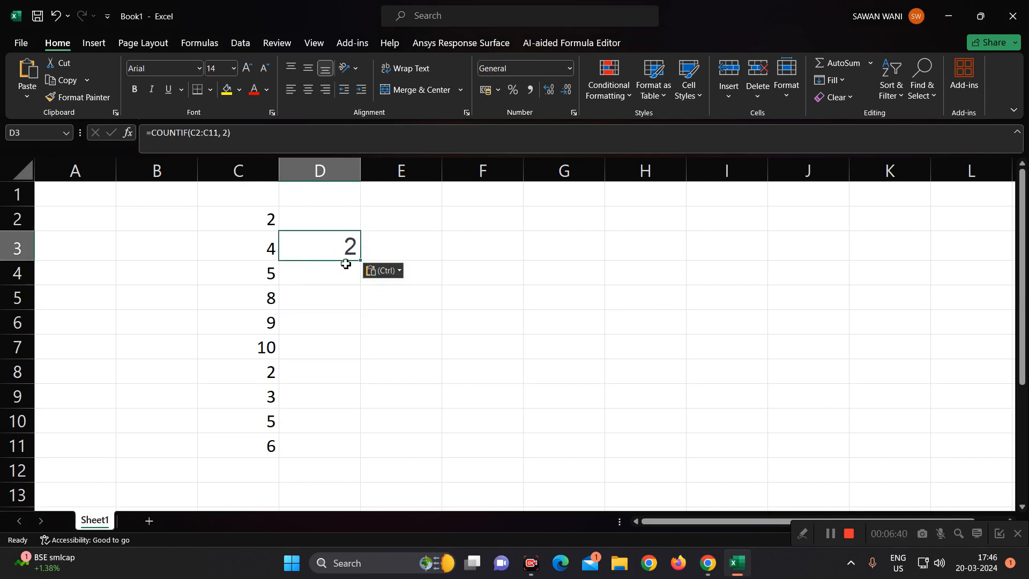
click(253, 224)
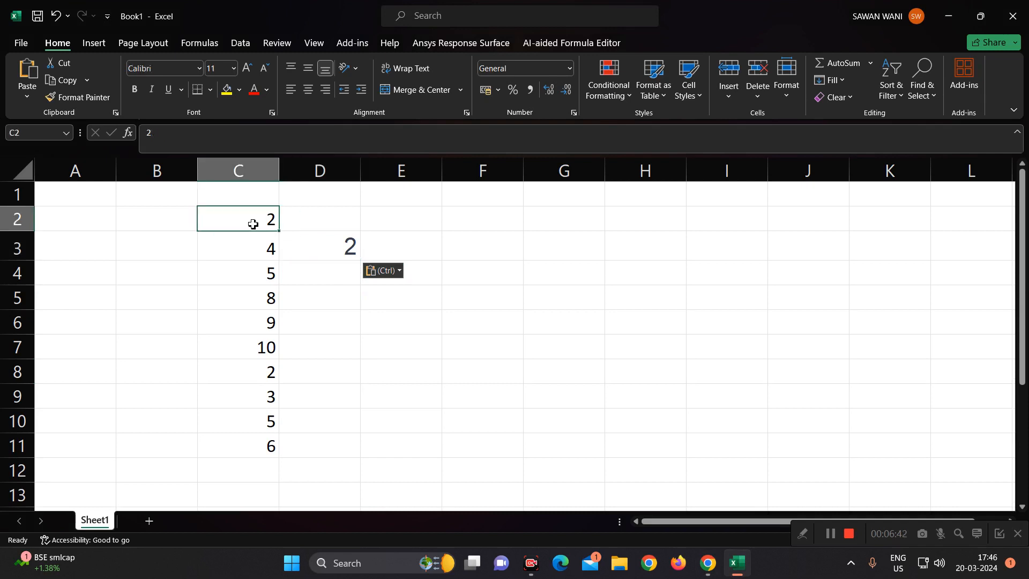
click(247, 369)
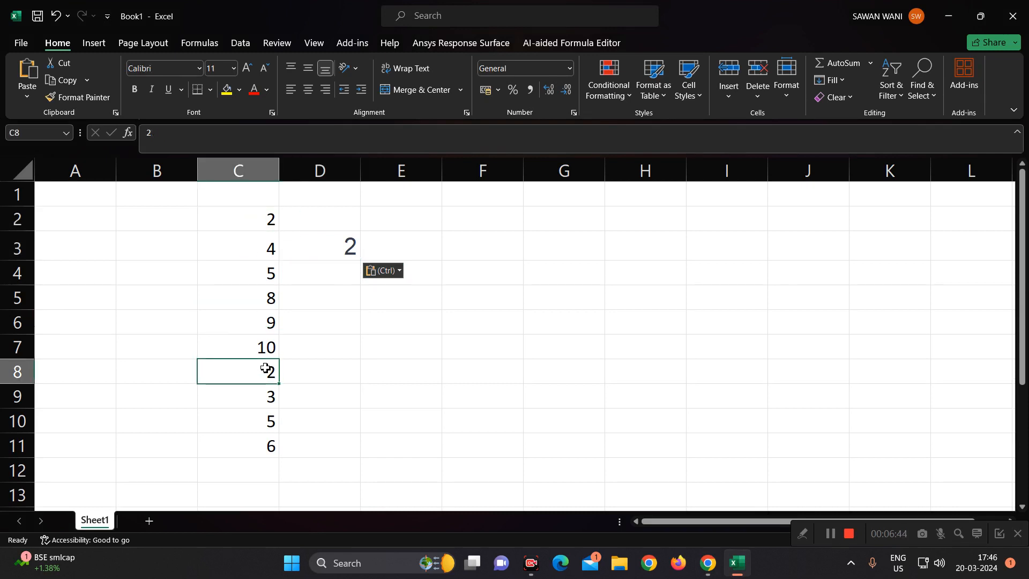
- Change the value of cell C5 to 2 to test the count formula
click(248, 305)
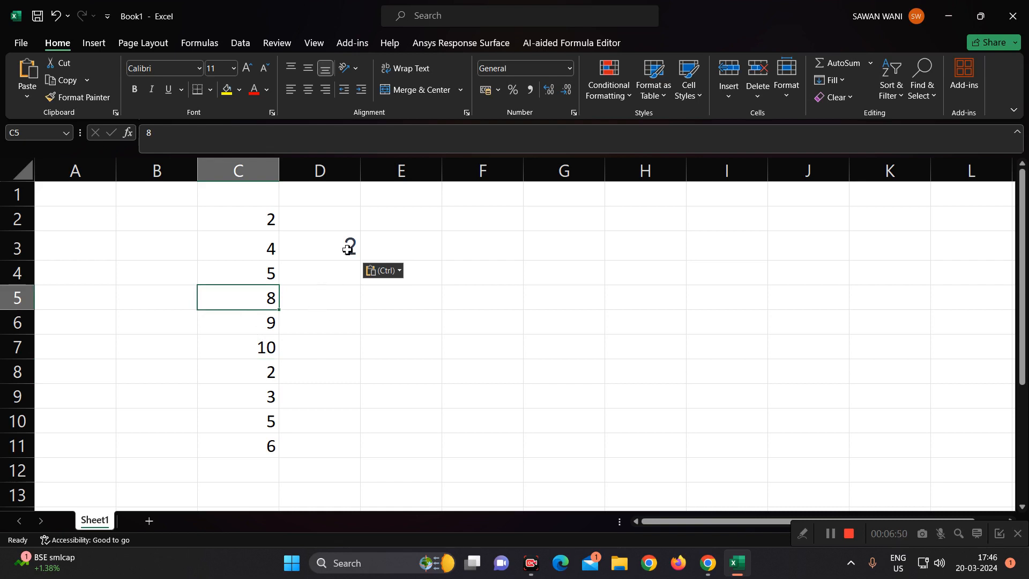
text(2)
key(Return)
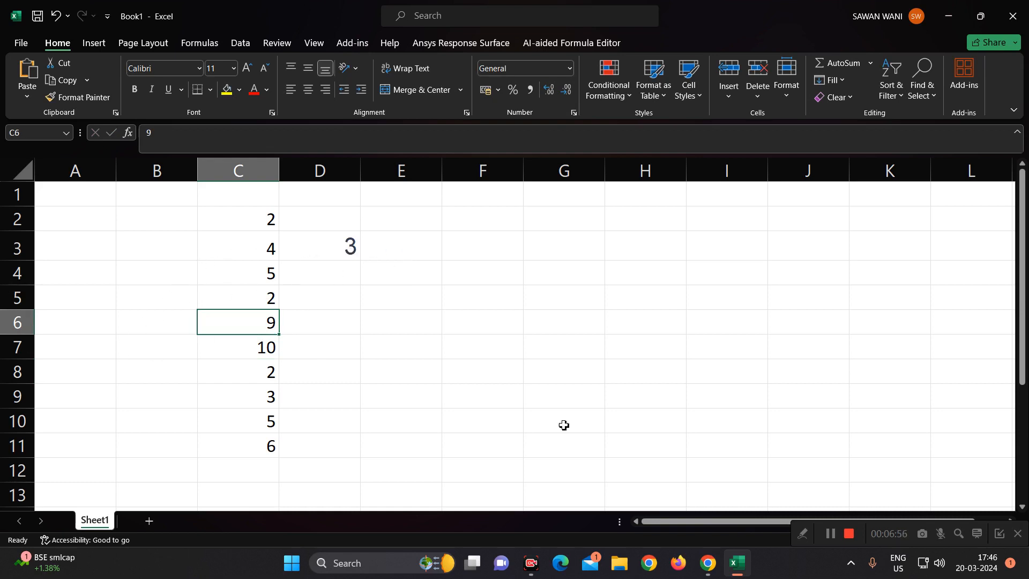
- Switch to AI Excel Bot, select the Explain mode and try to get an explanation for the plain-language counting request
click(706, 565)
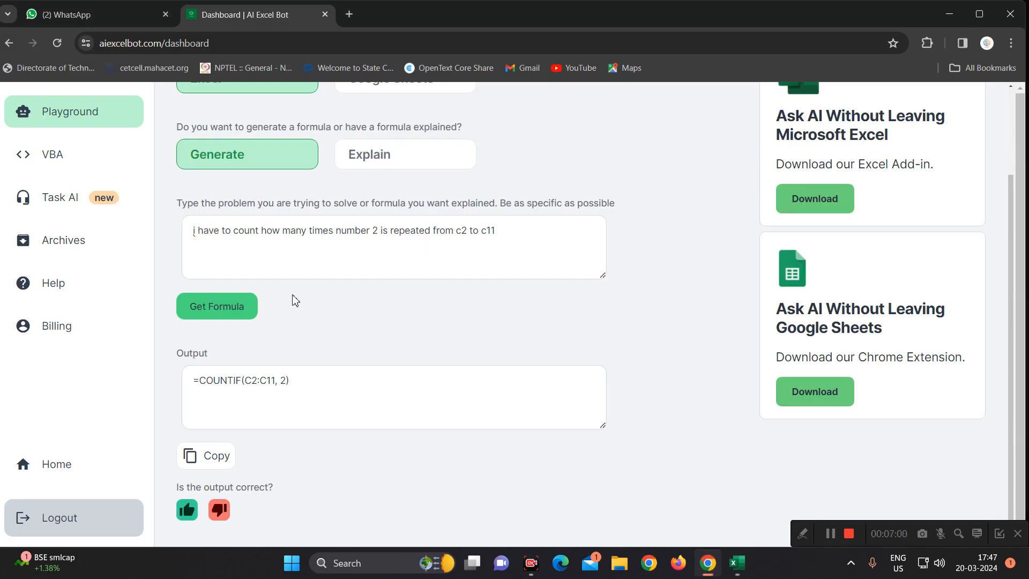
click(246, 303)
scroll(308, 199, up, 1)
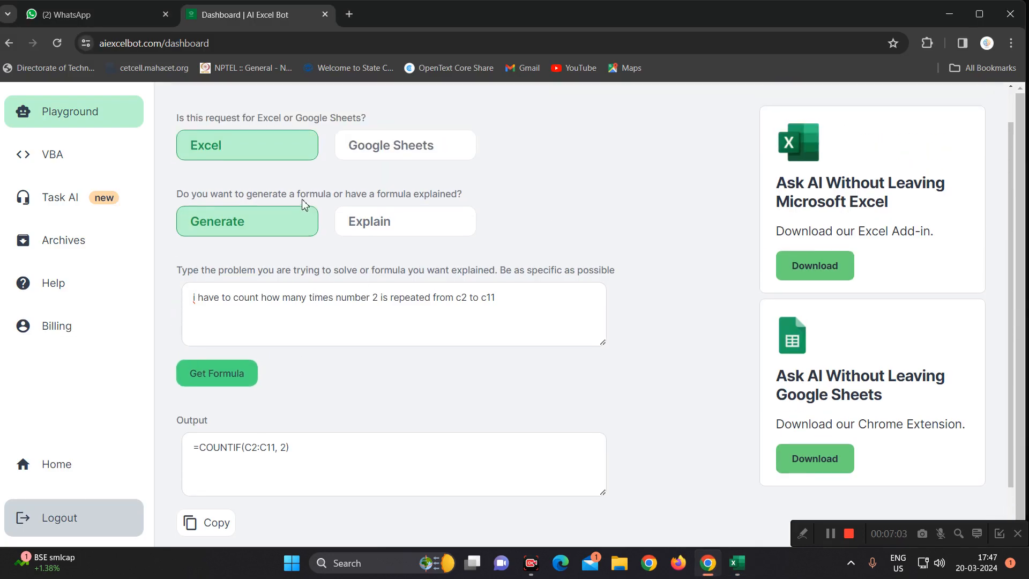
click(372, 226)
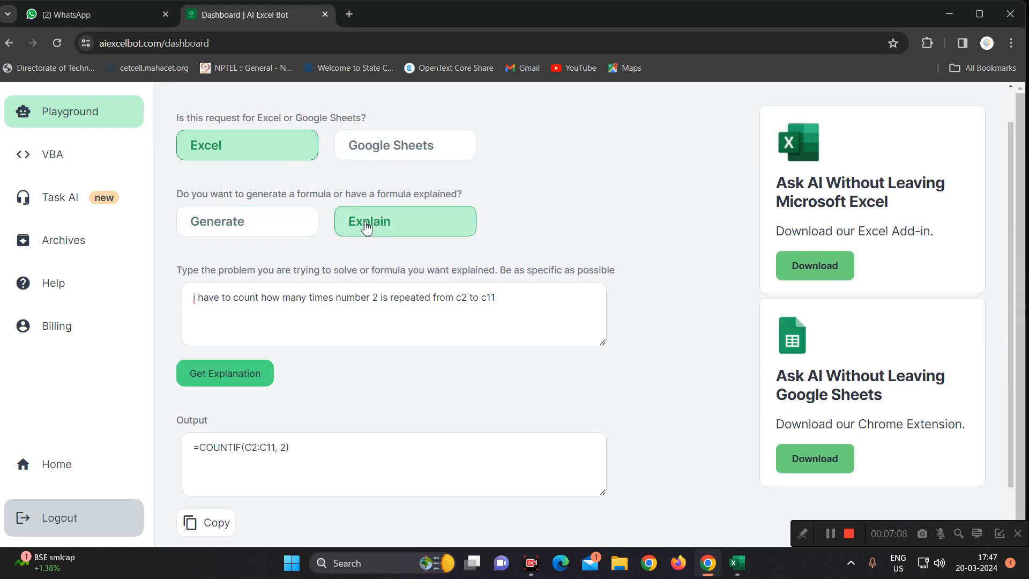
click(235, 371)
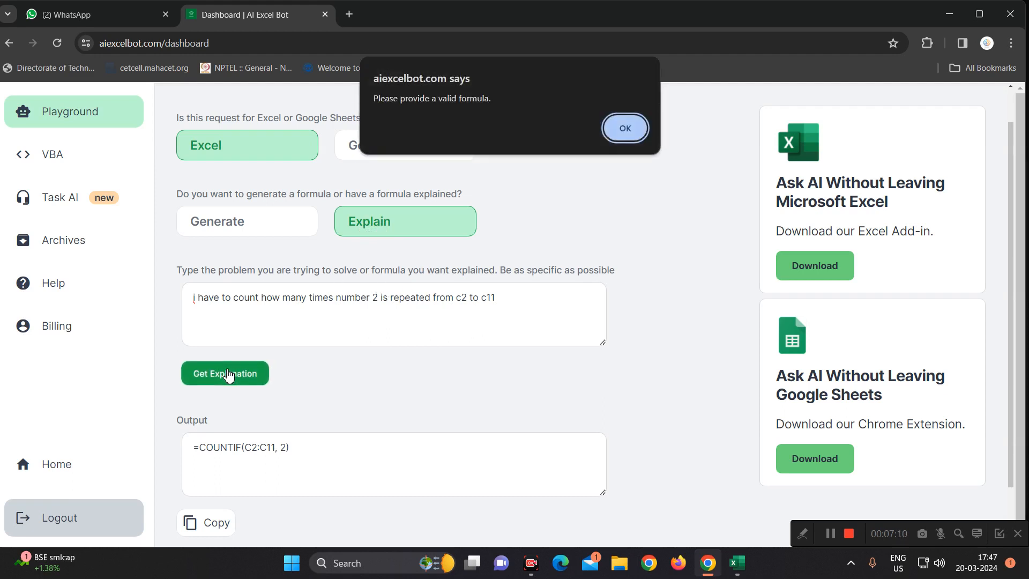
click(623, 127)
- Replace the request text with the copied output formula =COUNTIF(C2:C11, 2) and generate its explanation
drag(306, 457, 193, 456)
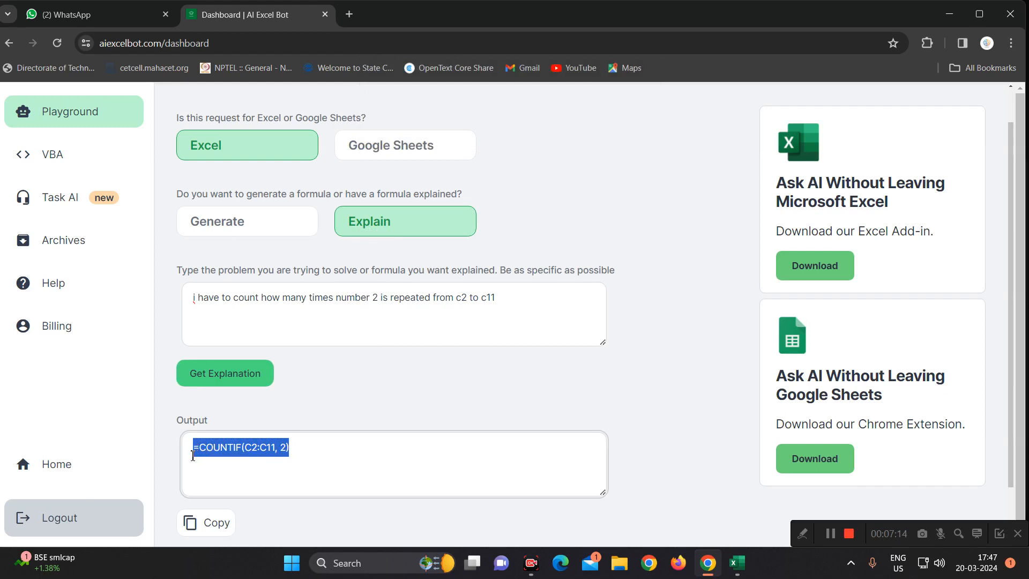
click(209, 521)
drag(506, 297, 166, 317)
key(BackSpace)
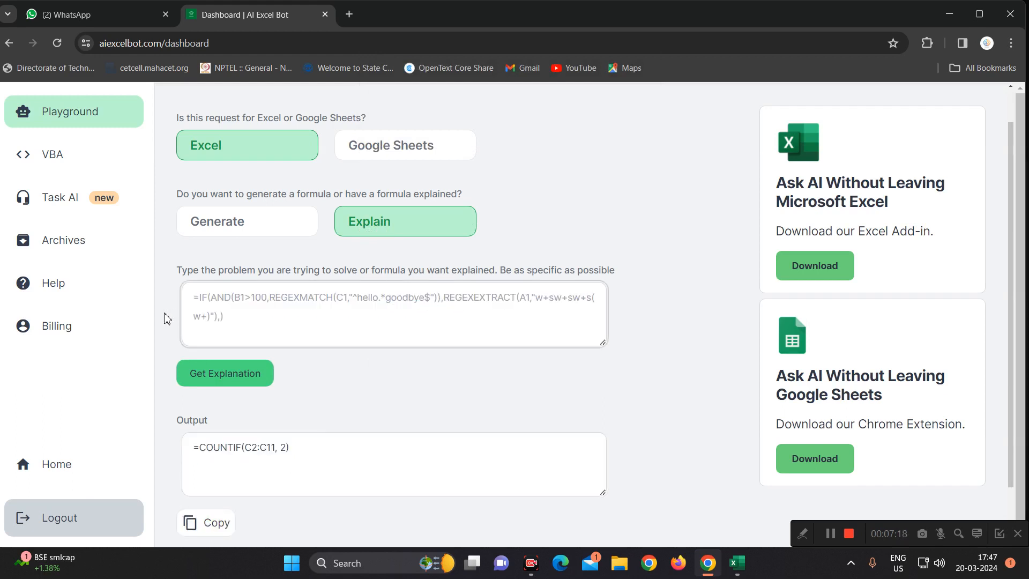
key(ctrl+v)
click(222, 373)
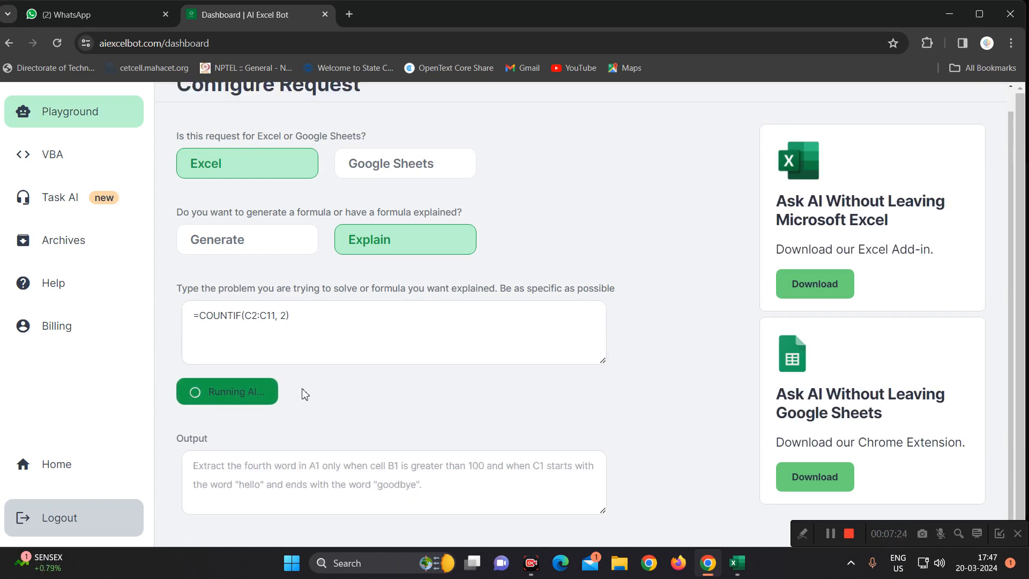
scroll(306, 395, down, 2)
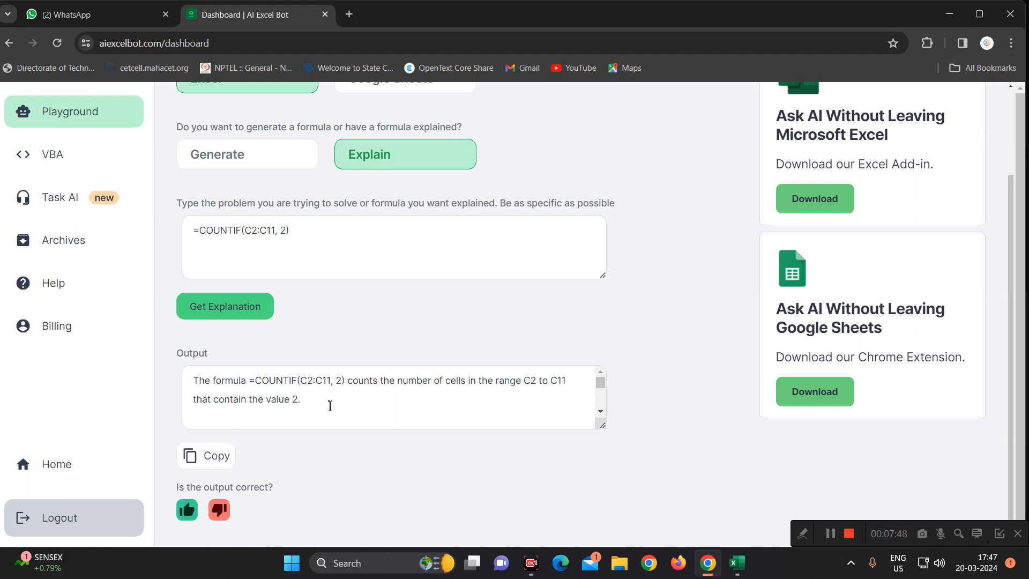
- Switch to Excel and compare the count formula in D3 with the numbers in column C
click(738, 563)
click(269, 223)
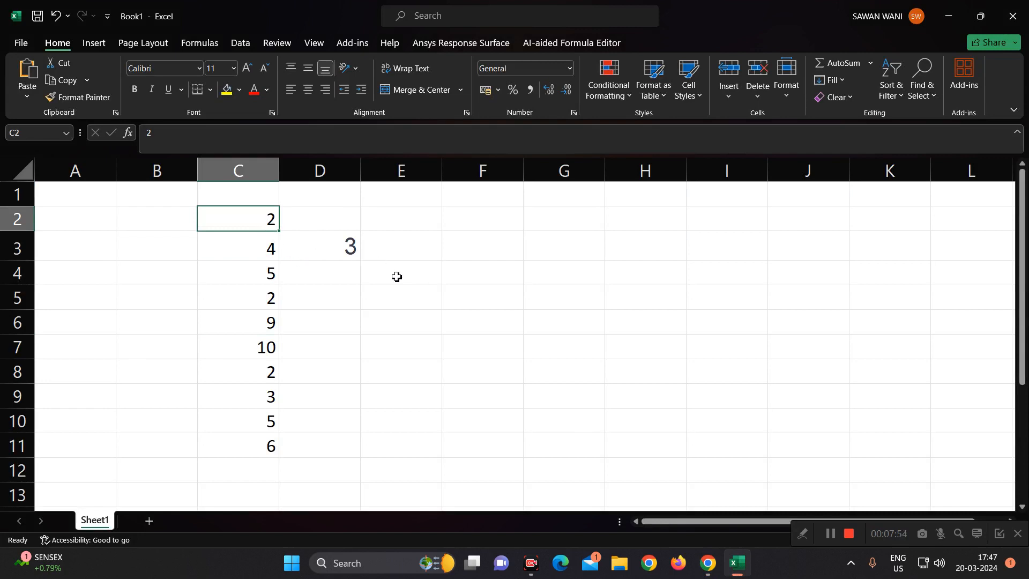
click(347, 246)
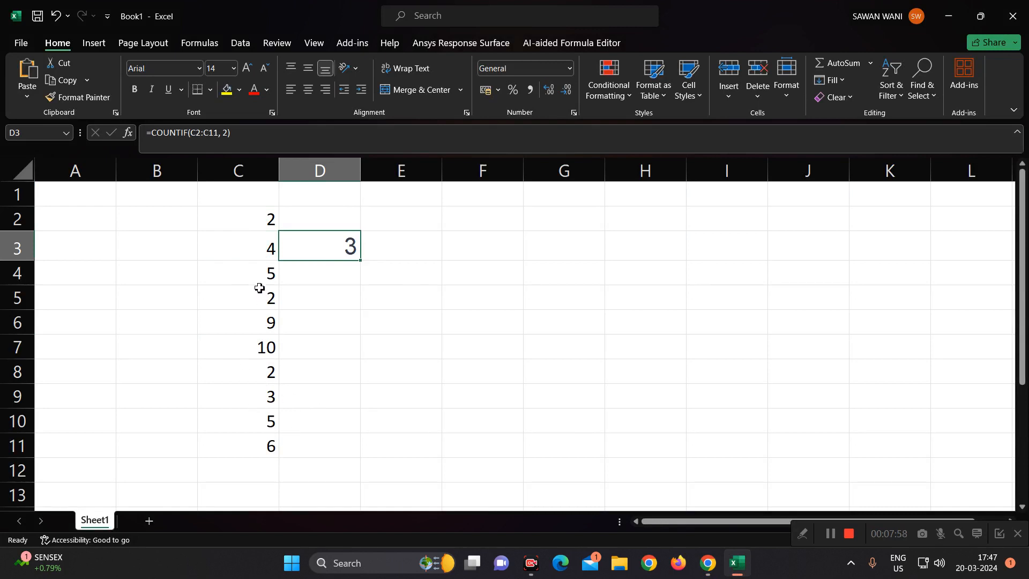
- Set cells C3, C4, C6, C7, C9, C10 and C11 to 2 to test the count formula
click(261, 253)
text(2)
key(Return)
text(2)
key(Return)
key(Return)
text(2)
key(Return)
text(2)
key(Return)
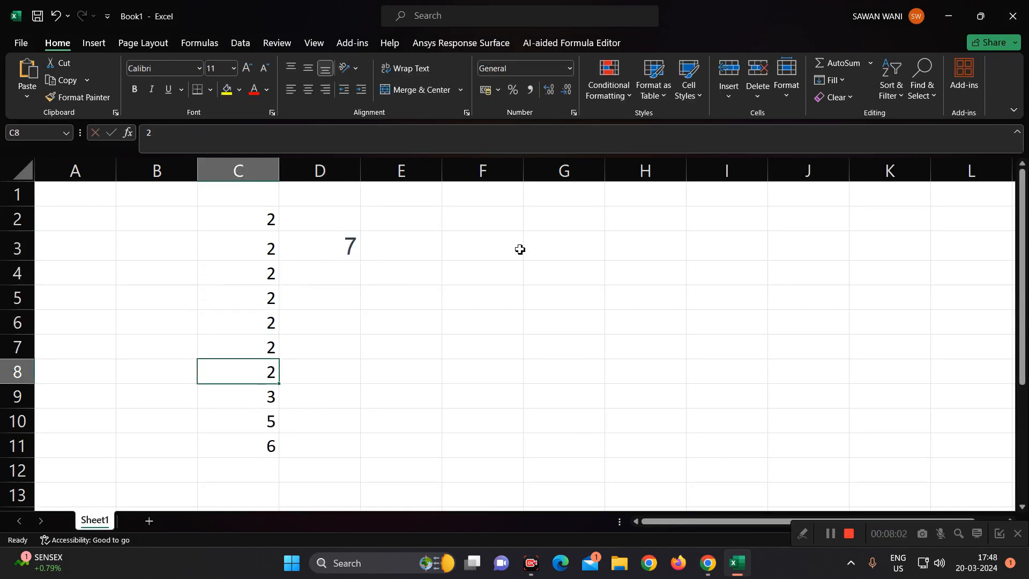
key(Return)
text(2)
key(Return)
text(2)
key(Return)
text(2)
key(Return)
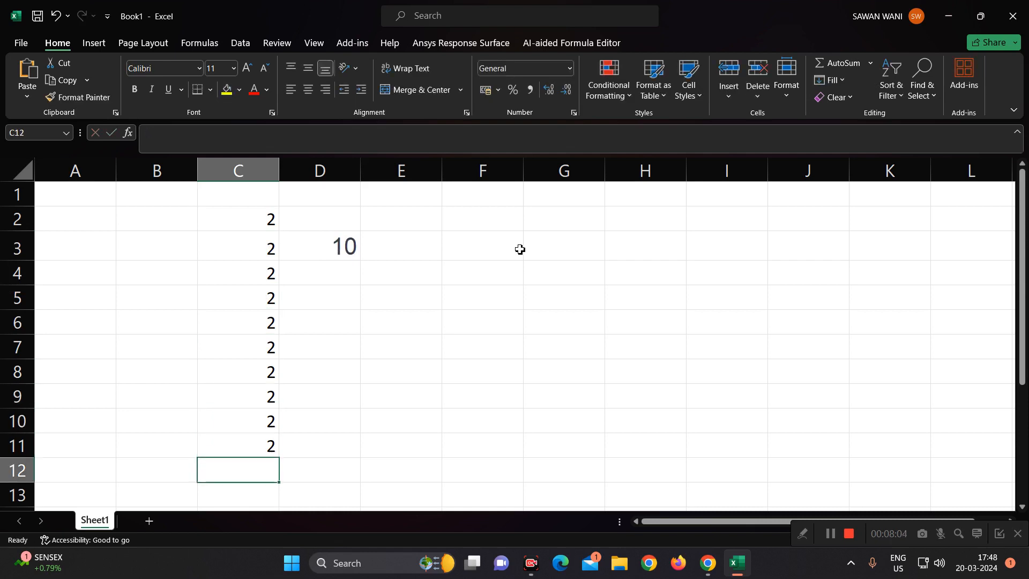
- Check the result in D3 against the range C2:C11 and return to AI Excel Bot
drag(236, 223, 264, 450)
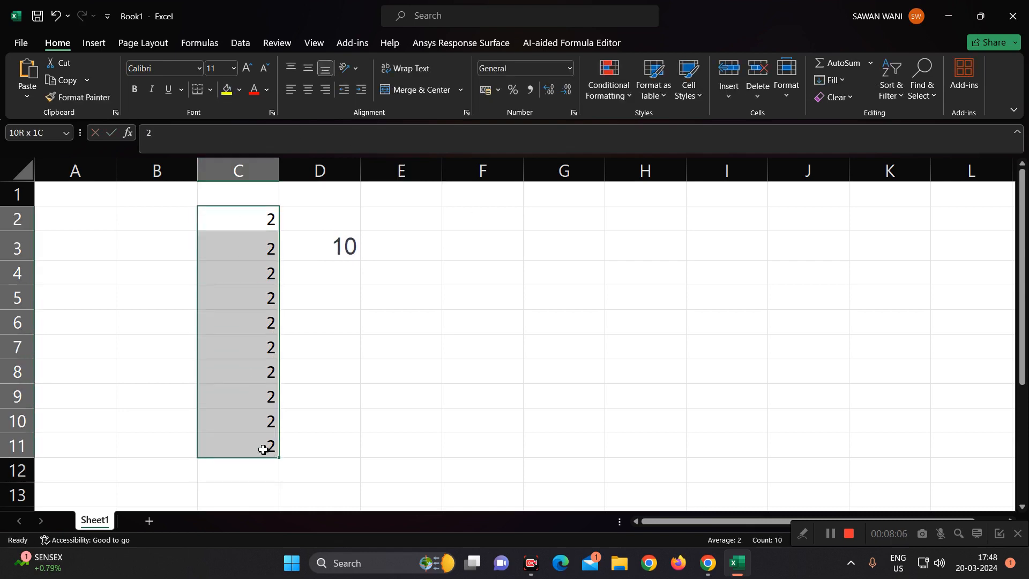
click(344, 245)
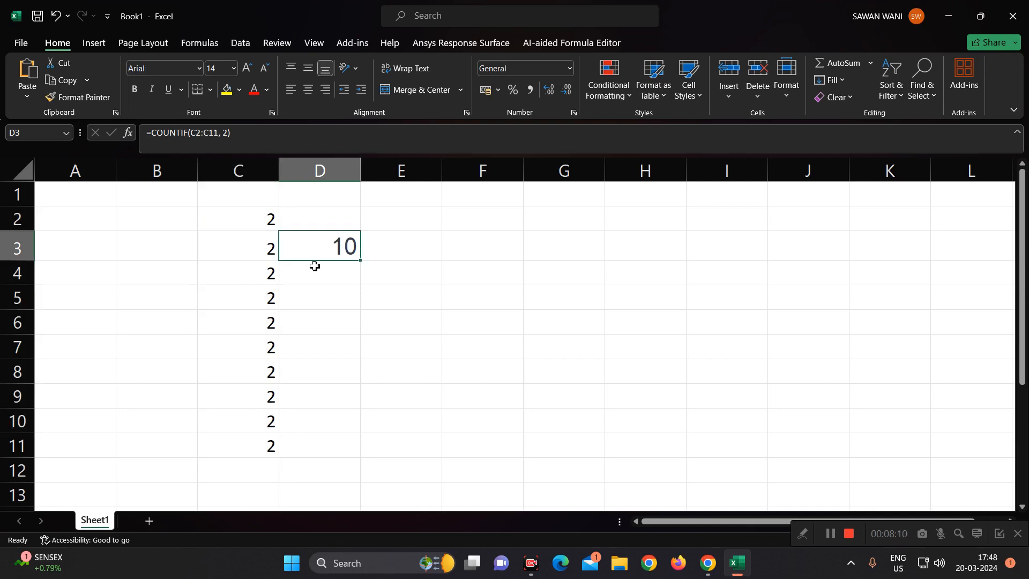
click(706, 563)
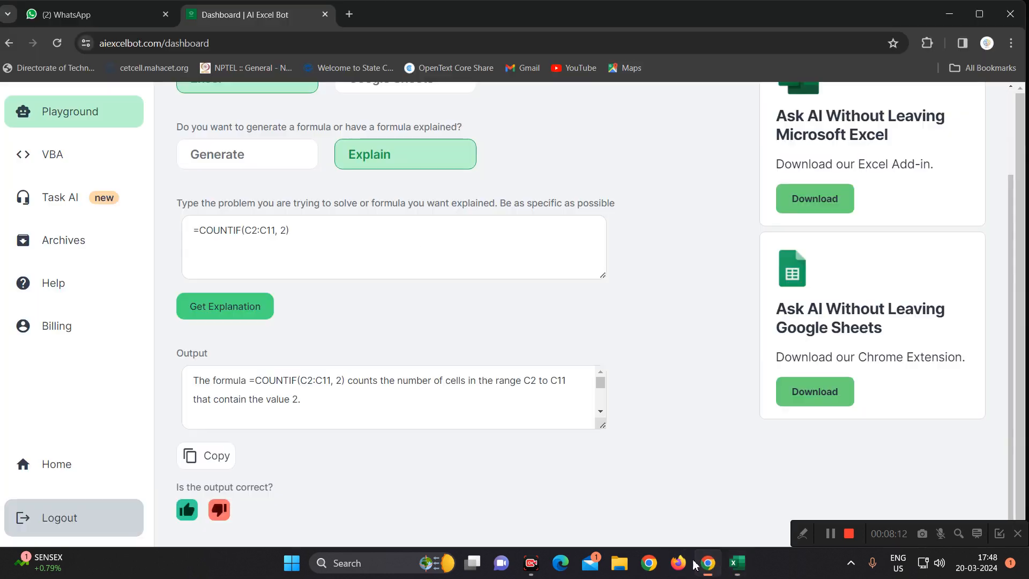